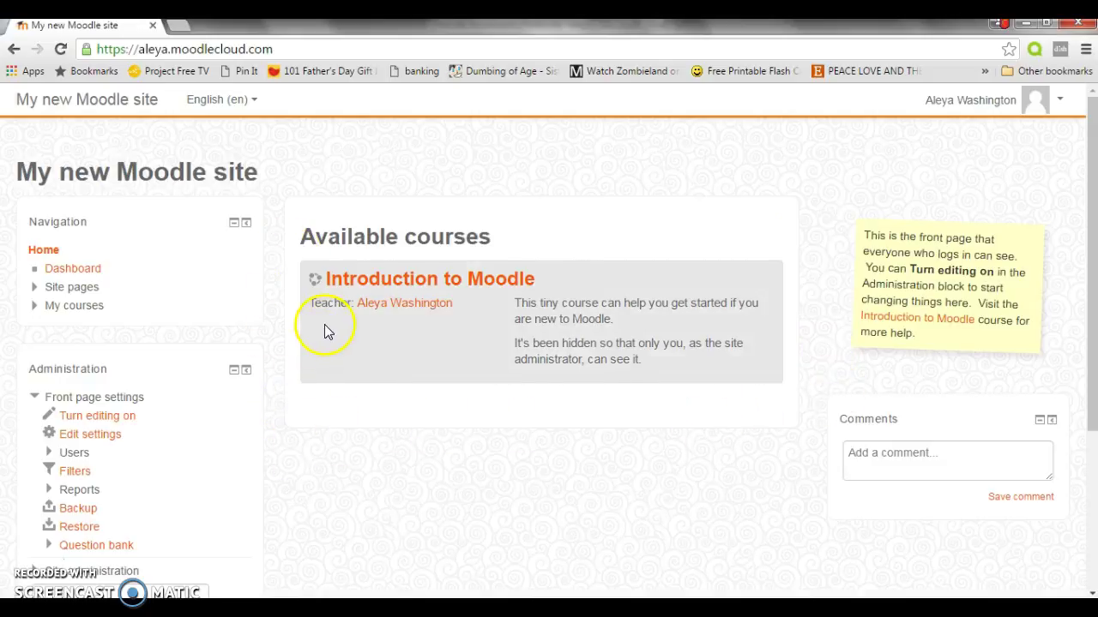
Open the course and category management page from the site administration settings
{"action": "scroll", "coordinate": [195, 399], "scroll_direction": "down", "scroll_amount": 1}
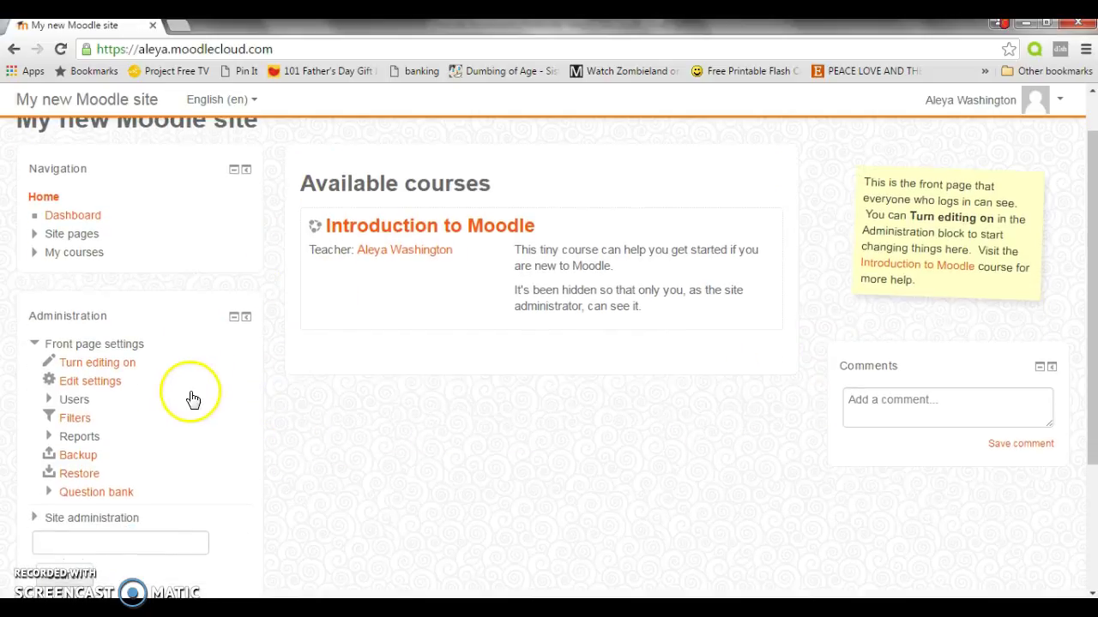
{"action": "left_click", "coordinate": [114, 388]}
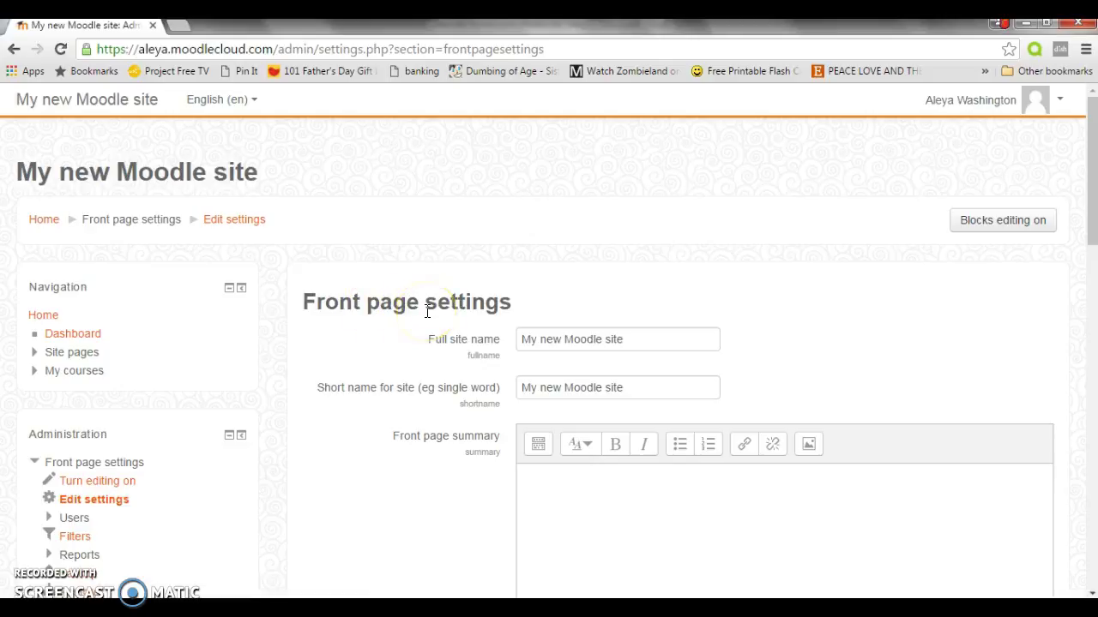
{"action": "scroll", "coordinate": [154, 493], "scroll_direction": "down", "scroll_amount": 3}
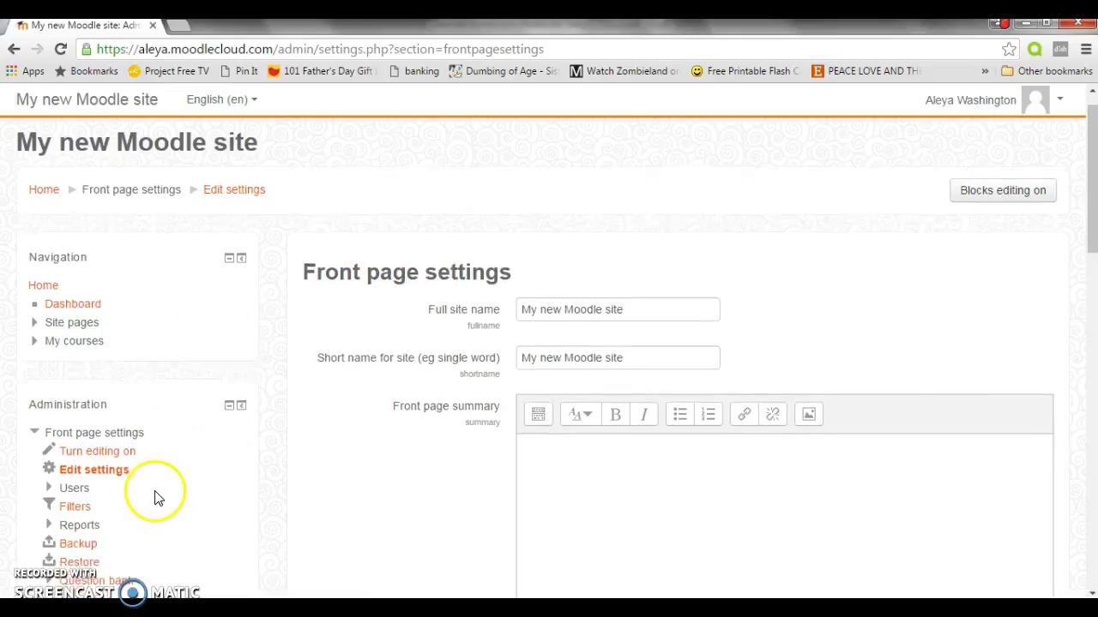
{"action": "scroll", "coordinate": [155, 494], "scroll_direction": "down", "scroll_amount": 3}
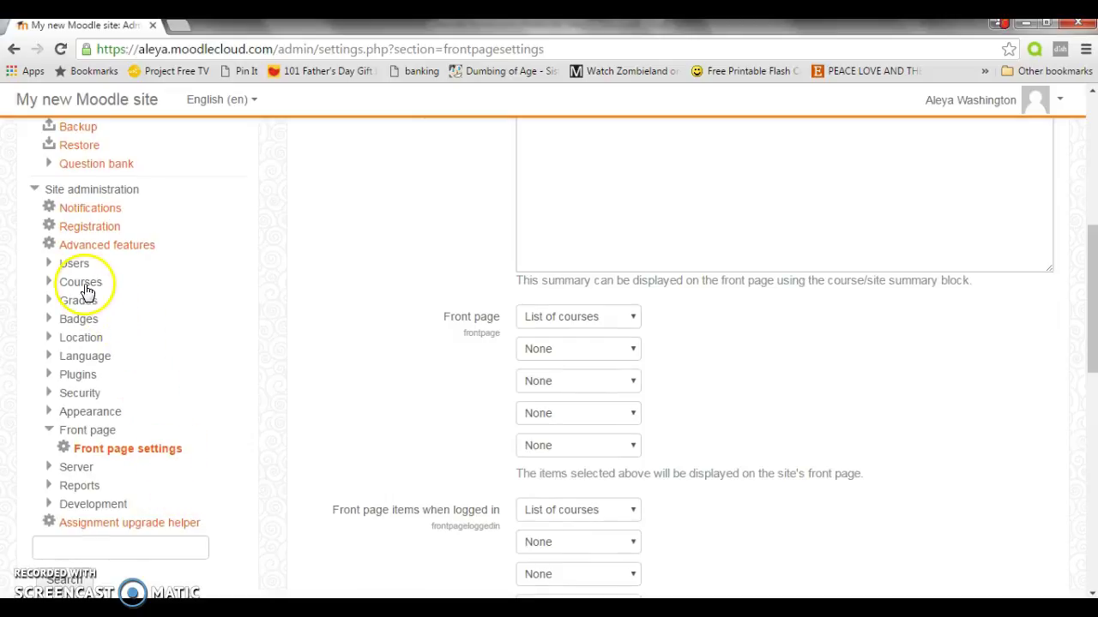
{"action": "left_click", "coordinate": [86, 285]}
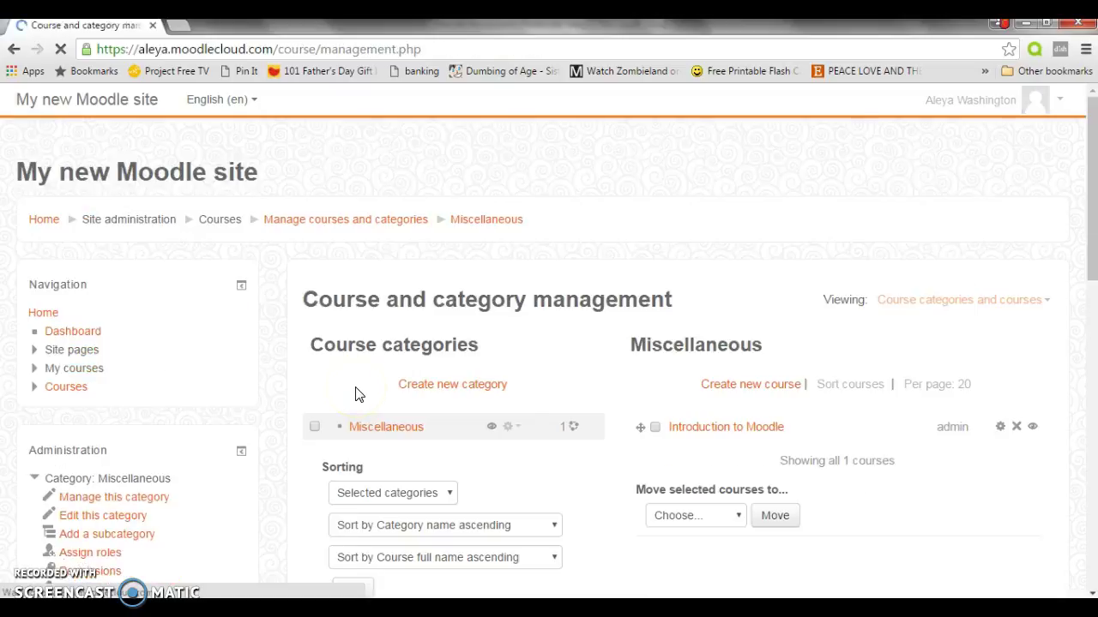
{"action": "scroll", "coordinate": [289, 385], "scroll_direction": "down", "scroll_amount": 3}
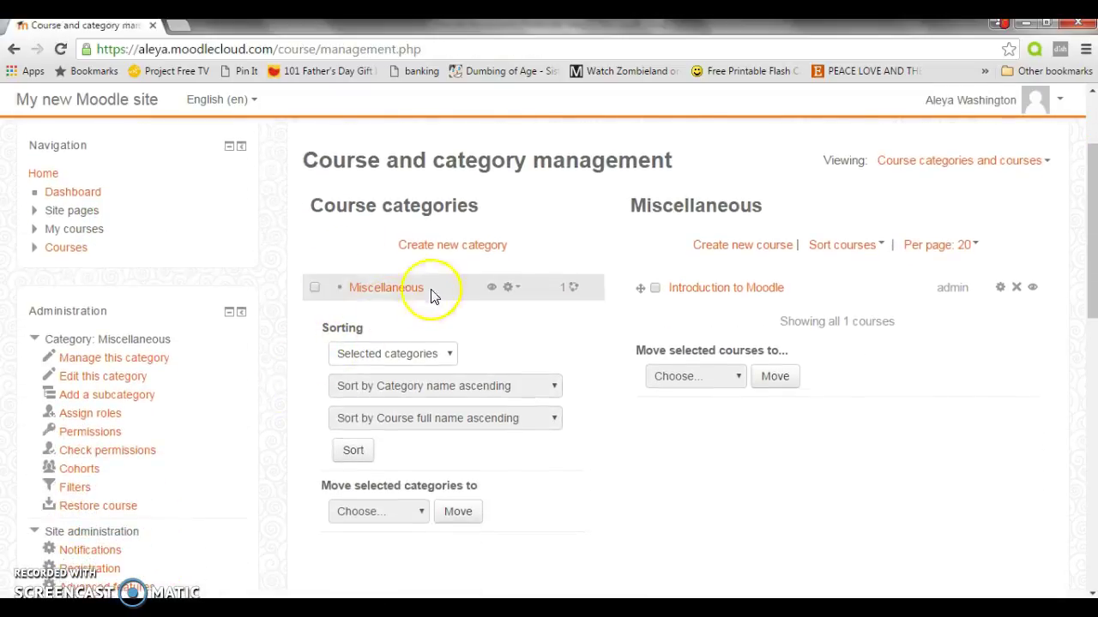
Start a new course in the Miscellaneous category and look over its General and Description fields
{"action": "left_click", "coordinate": [742, 246]}
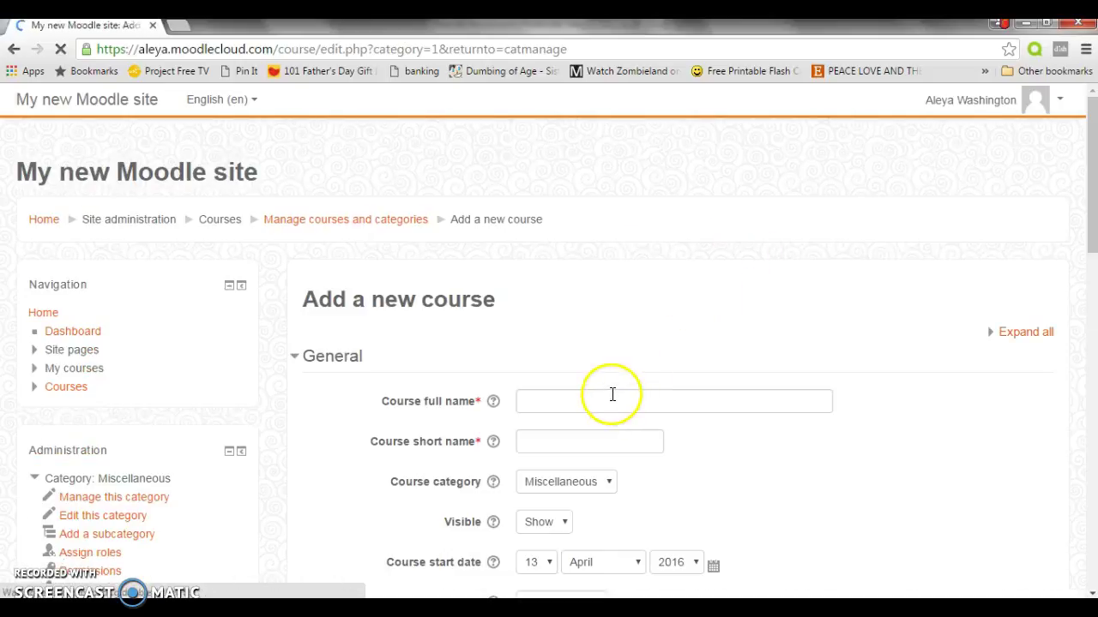
{"action": "scroll", "coordinate": [549, 369], "scroll_direction": "down", "scroll_amount": 1}
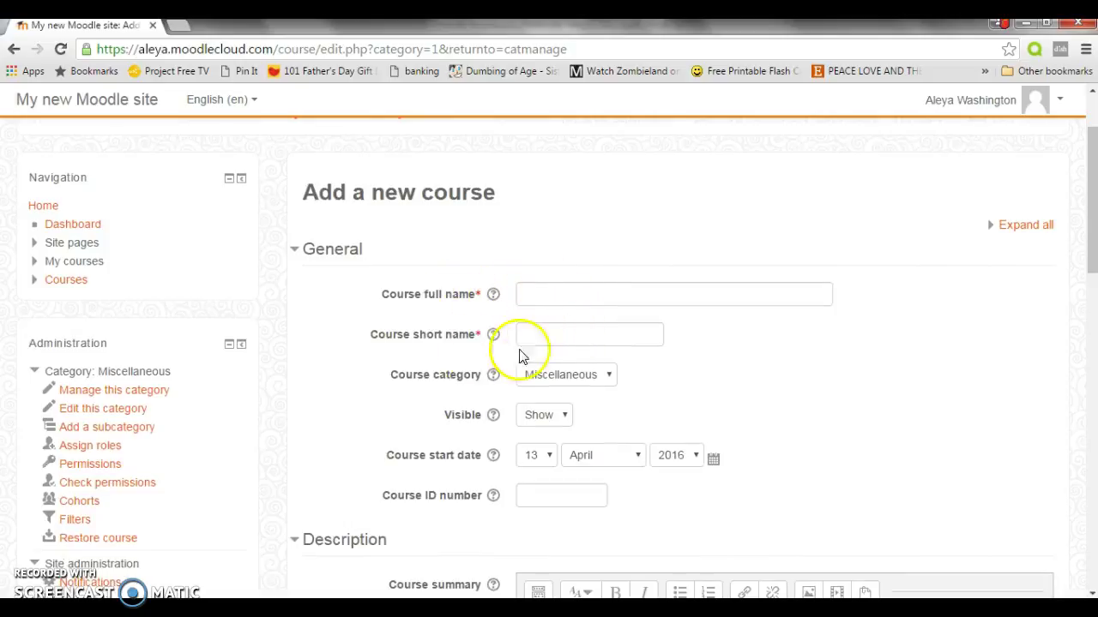
{"action": "scroll", "coordinate": [523, 464], "scroll_direction": "down", "scroll_amount": 1}
{"action": "scroll", "coordinate": [563, 519], "scroll_direction": "down", "scroll_amount": 1}
{"action": "scroll", "coordinate": [564, 489], "scroll_direction": "up", "scroll_amount": 3}
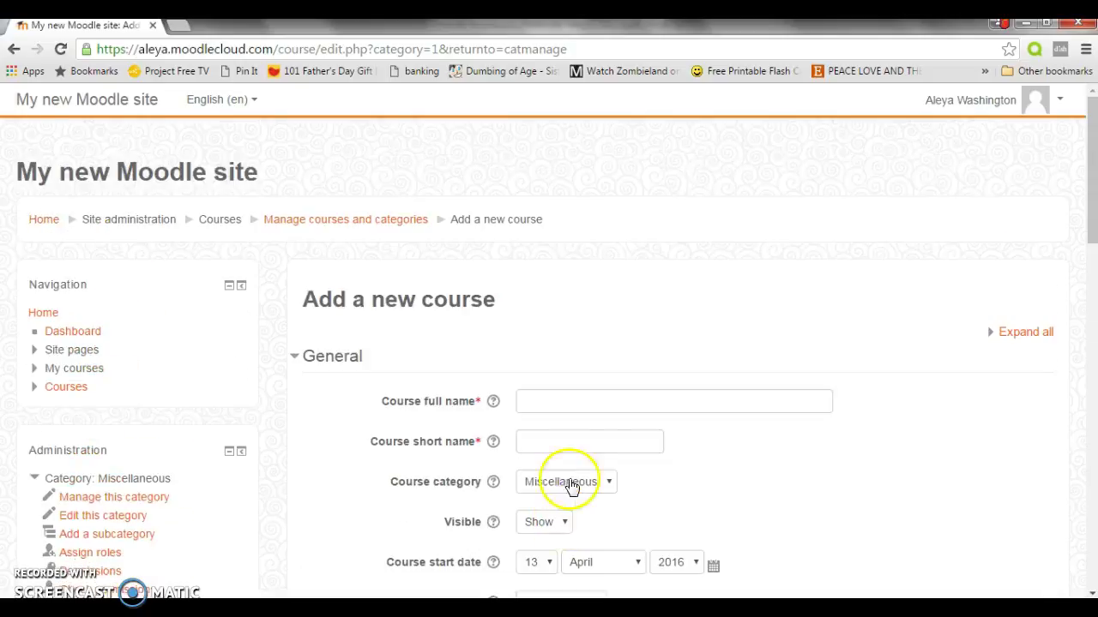
Enter "English 400: The Study of Shakespeare" as the course full name and "ENGL 400" as the short name
{"action": "left_click", "coordinate": [558, 397]}
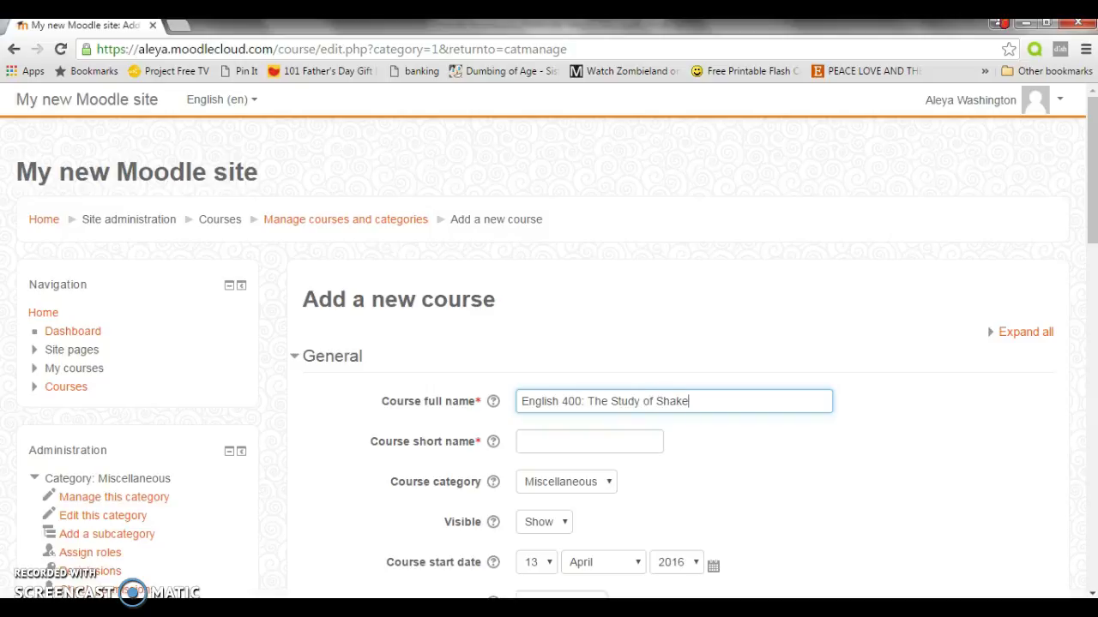
{"action": "key", "text": "Tab"}
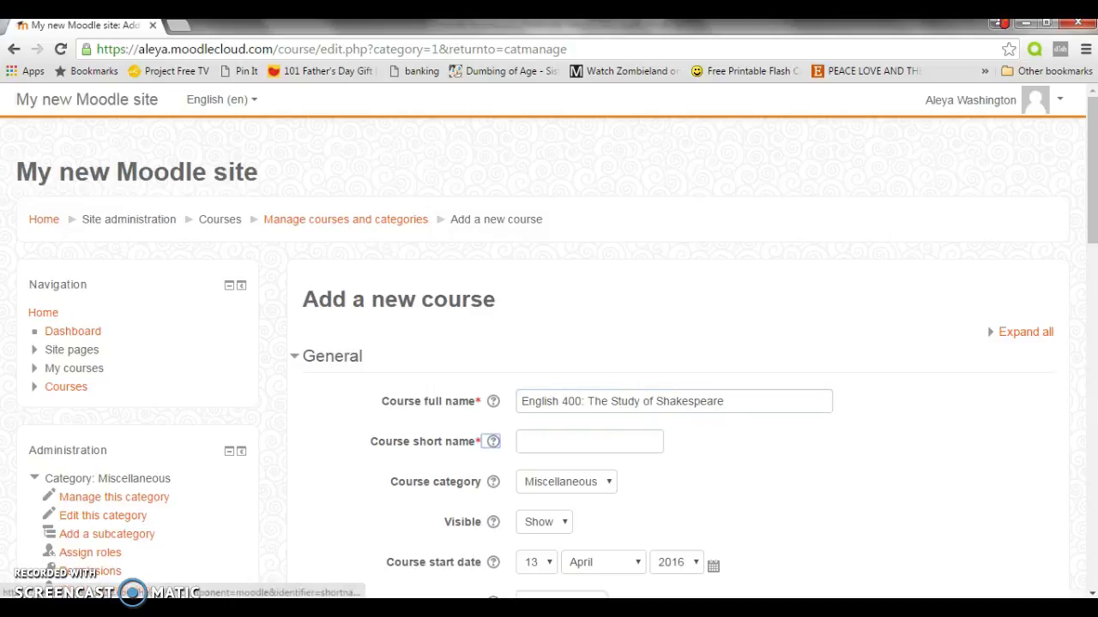
{"action": "key", "text": "Tab"}
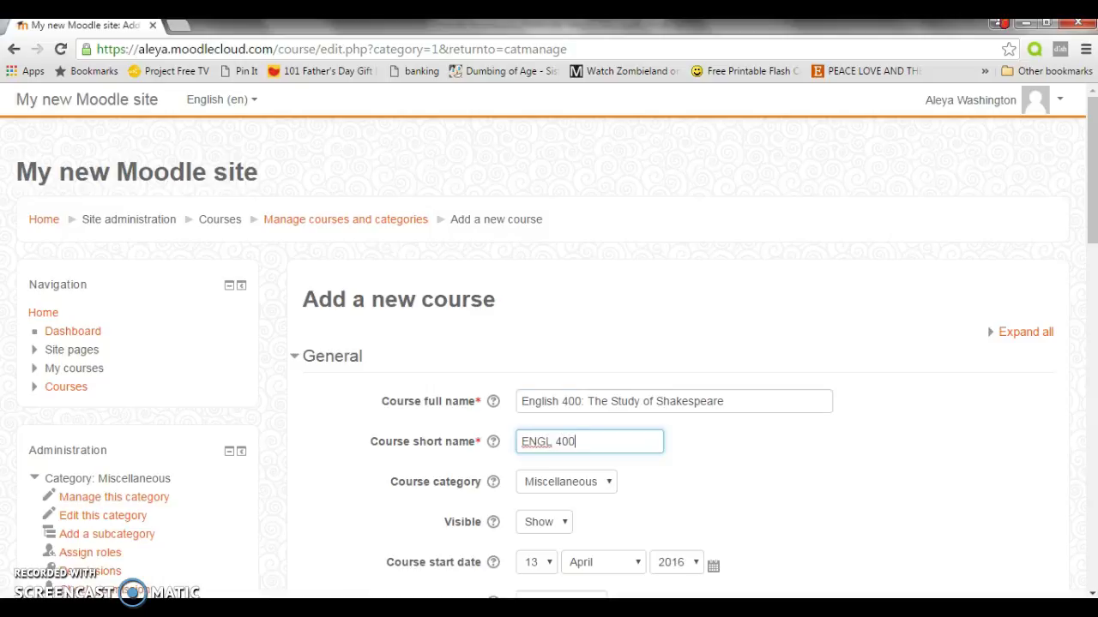
Keep the course category as Miscellaneous and set the course visibility to Show
{"action": "scroll", "coordinate": [858, 454], "scroll_direction": "down", "scroll_amount": 2}
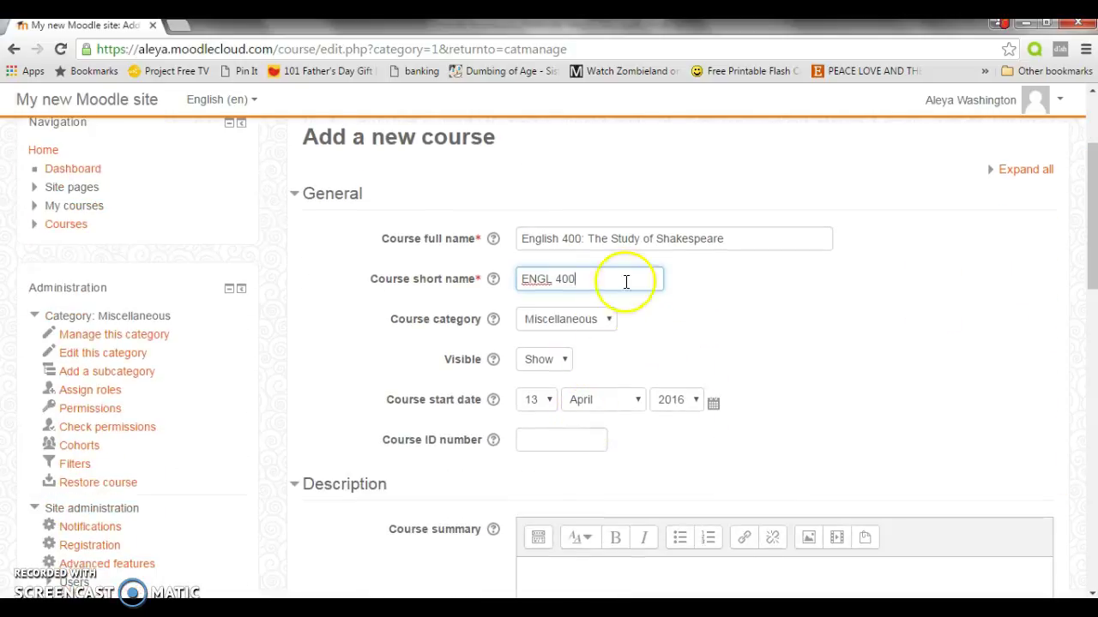
{"action": "left_click", "coordinate": [608, 322]}
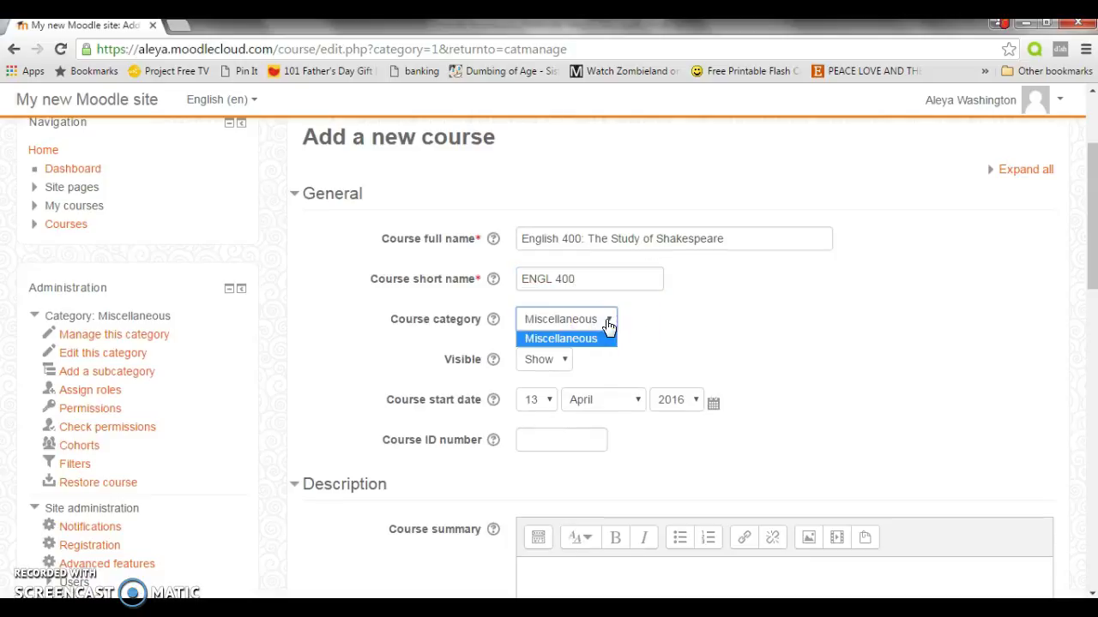
{"action": "left_click", "coordinate": [606, 319]}
{"action": "scroll", "coordinate": [614, 356], "scroll_direction": "down", "scroll_amount": 1}
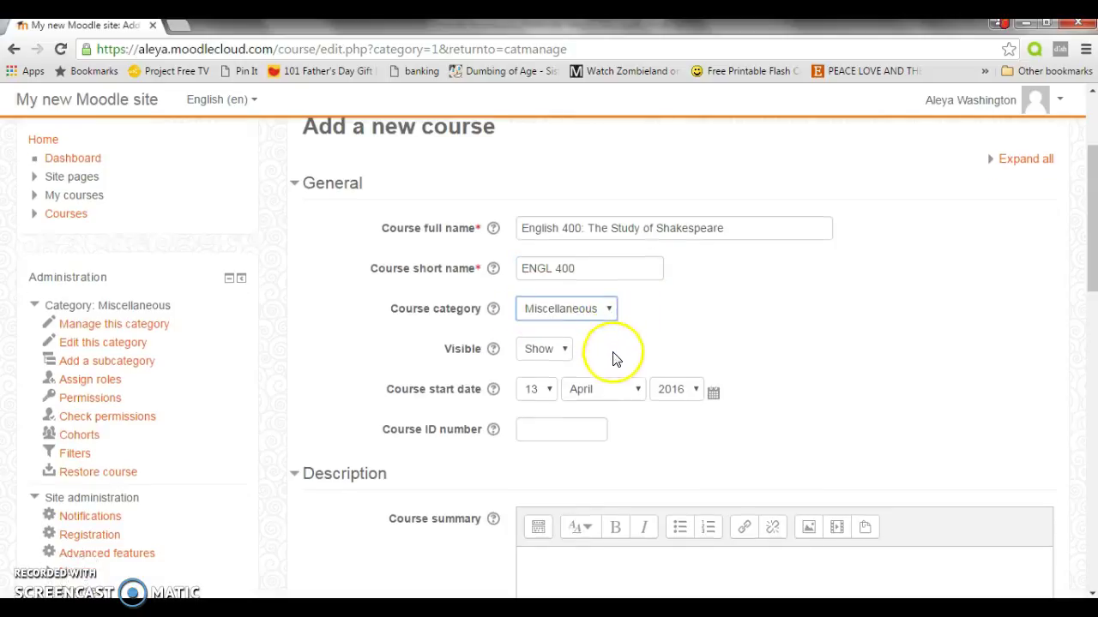
{"action": "scroll", "coordinate": [613, 358], "scroll_direction": "down", "scroll_amount": 1}
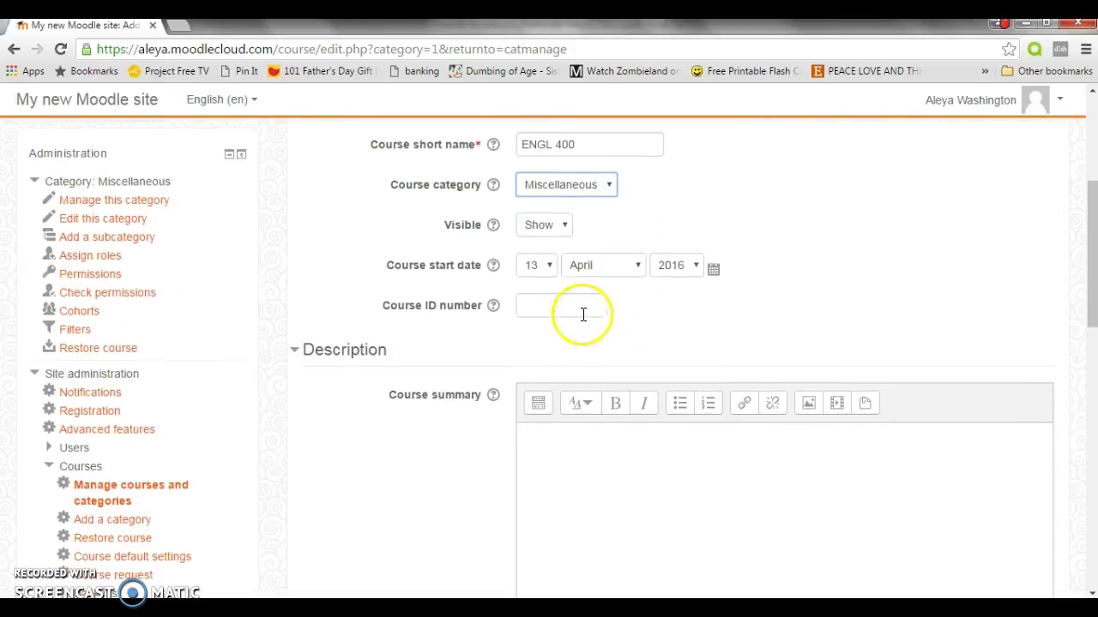
{"action": "left_click", "coordinate": [566, 231]}
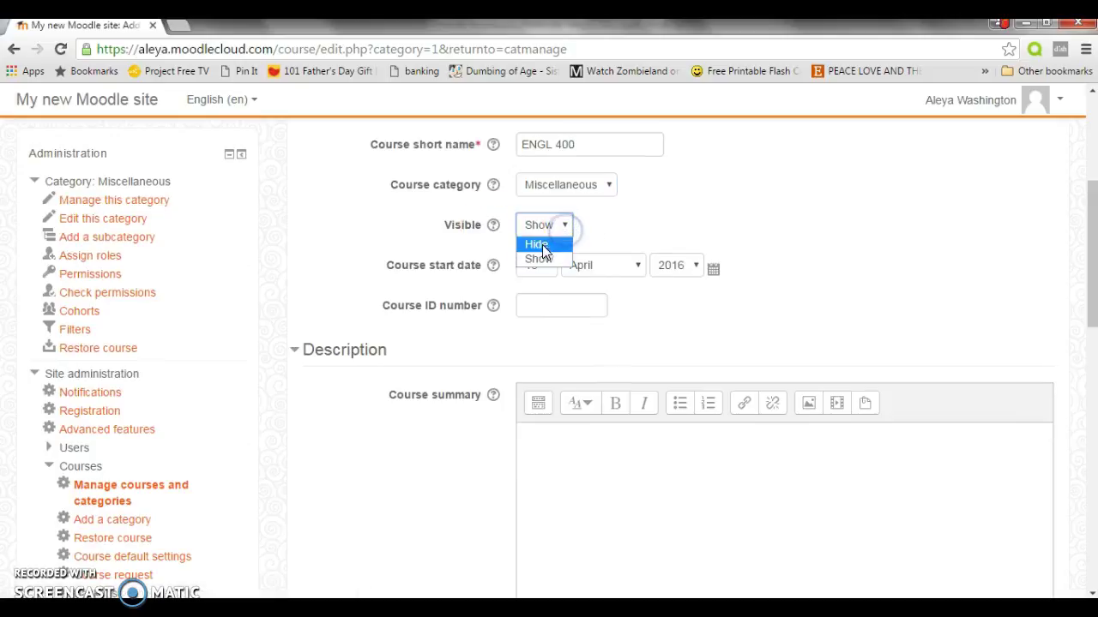
{"action": "left_click", "coordinate": [542, 259]}
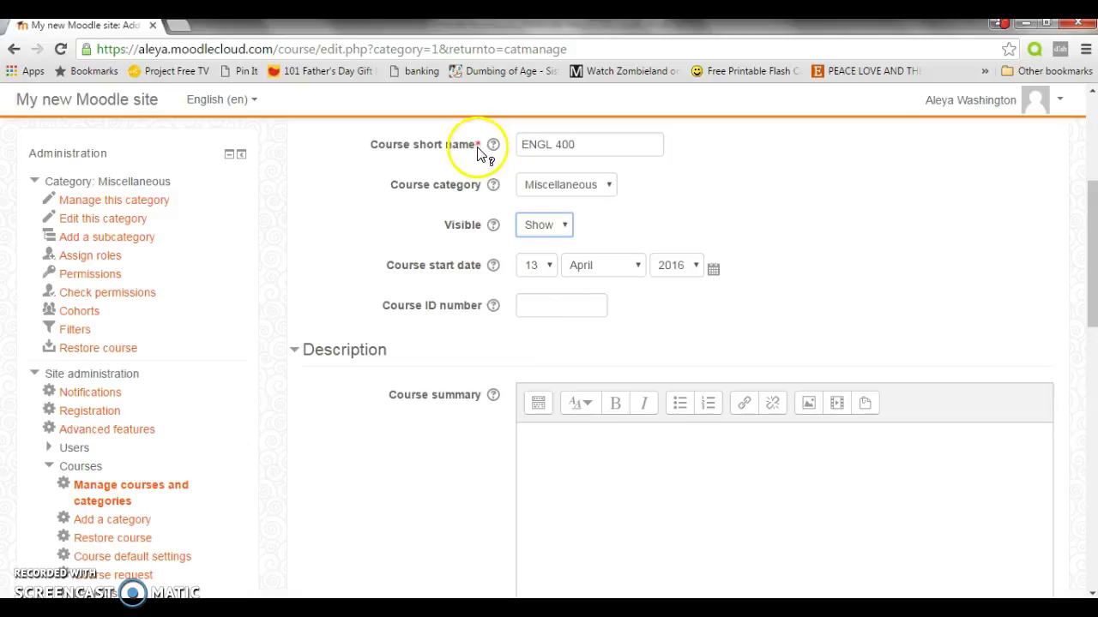
Write the course summary "This class is about the study of Shakespeare."
{"action": "scroll", "coordinate": [420, 193], "scroll_direction": "up", "scroll_amount": 1}
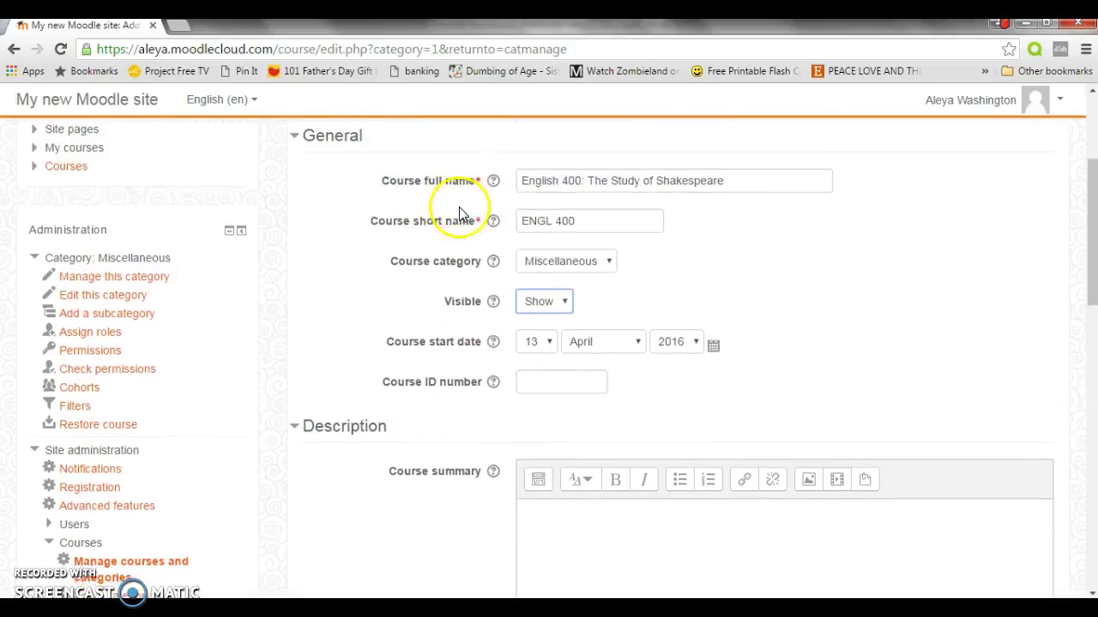
{"action": "scroll", "coordinate": [472, 240], "scroll_direction": "down", "scroll_amount": 4}
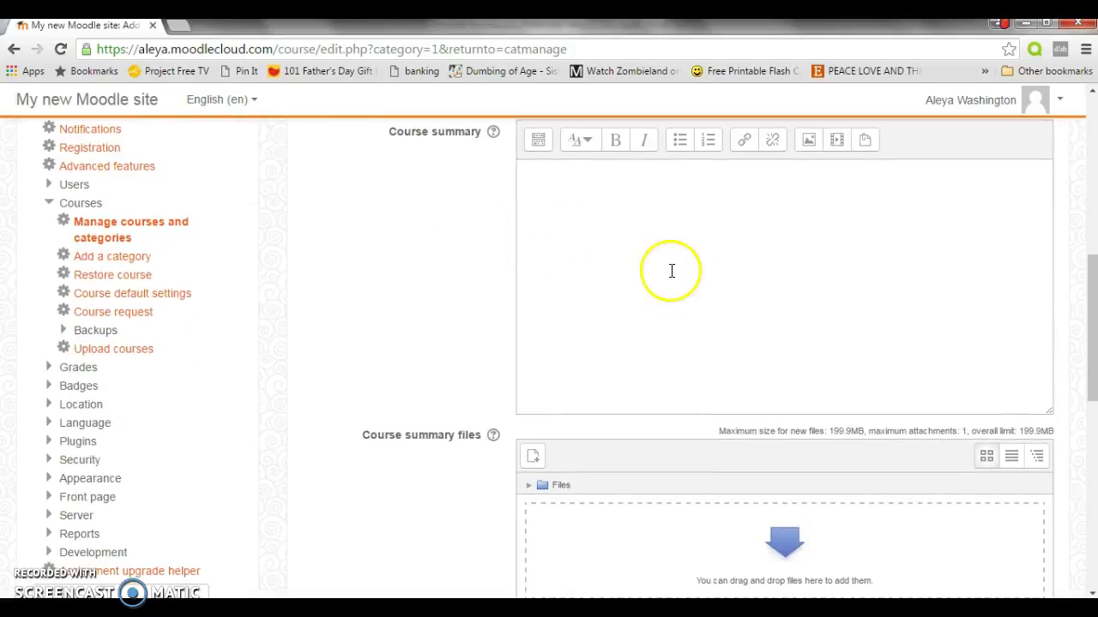
{"action": "scroll", "coordinate": [520, 348], "scroll_direction": "down", "scroll_amount": 2}
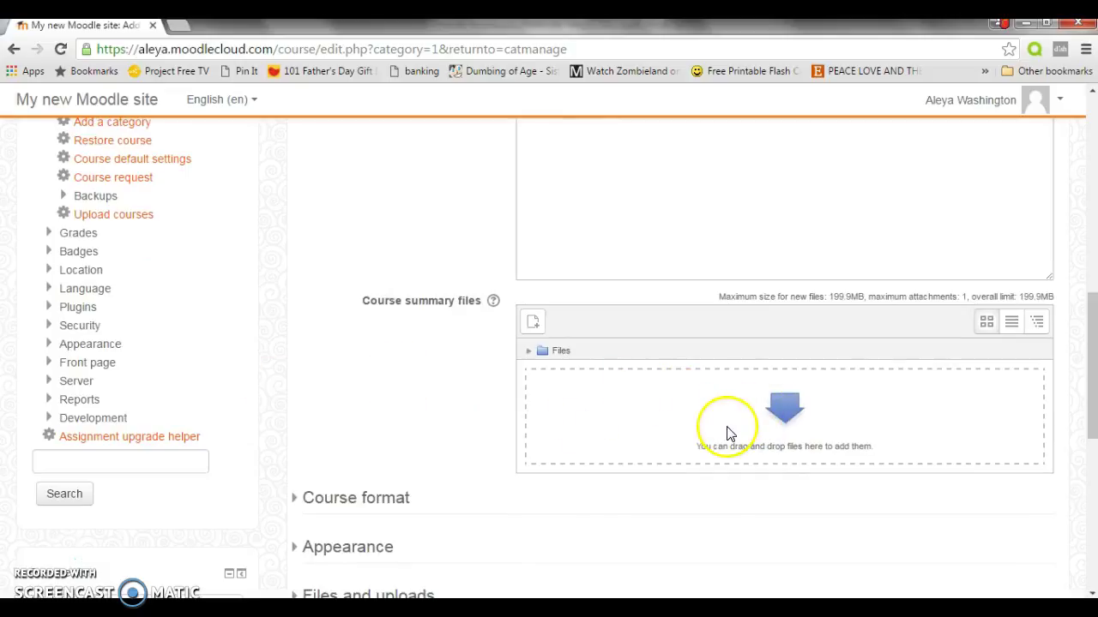
{"action": "scroll", "coordinate": [465, 338], "scroll_direction": "up", "scroll_amount": 2}
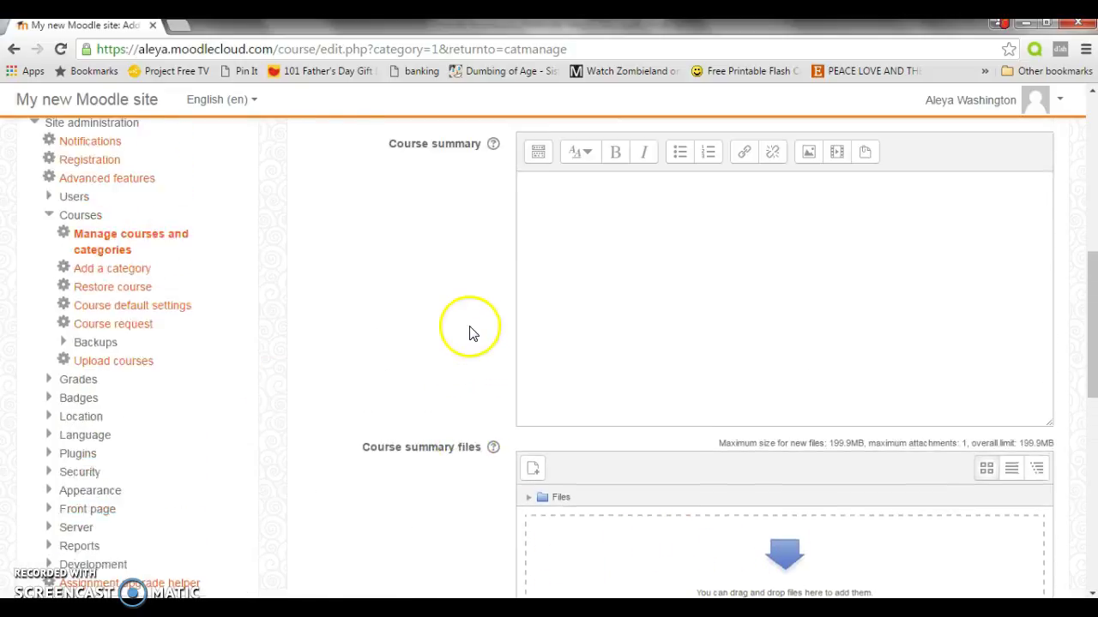
{"action": "left_click", "coordinate": [725, 305]}
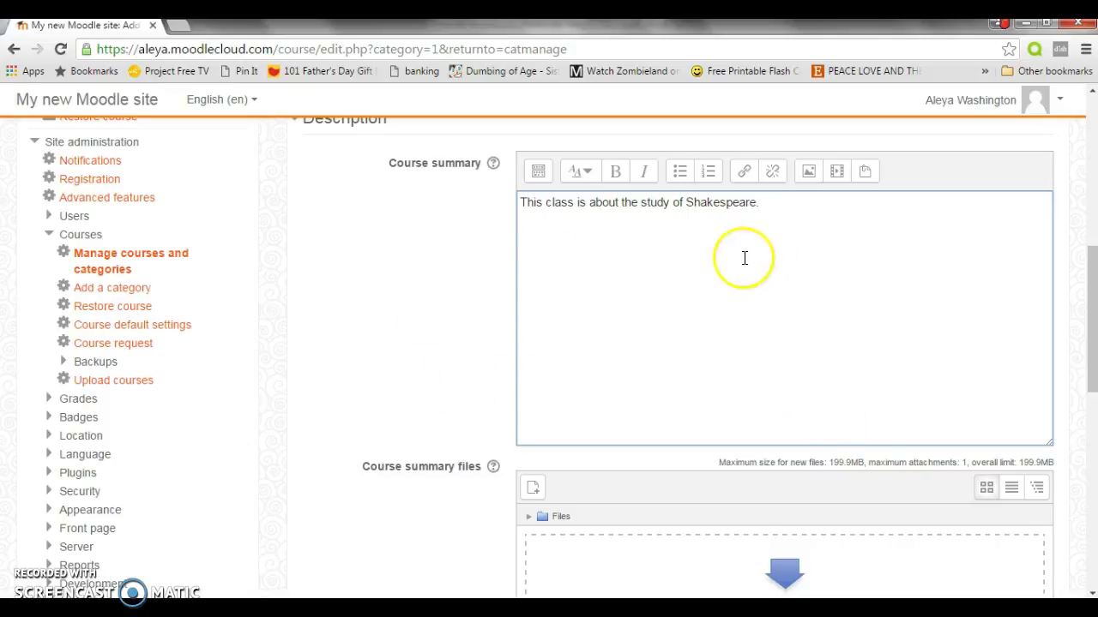
Review the Course format settings, checking the hidden sections and course layout choices and keeping Show all sections on one page
{"action": "scroll", "coordinate": [422, 386], "scroll_direction": "down", "scroll_amount": 2}
{"action": "scroll", "coordinate": [422, 386], "scroll_direction": "down", "scroll_amount": 4}
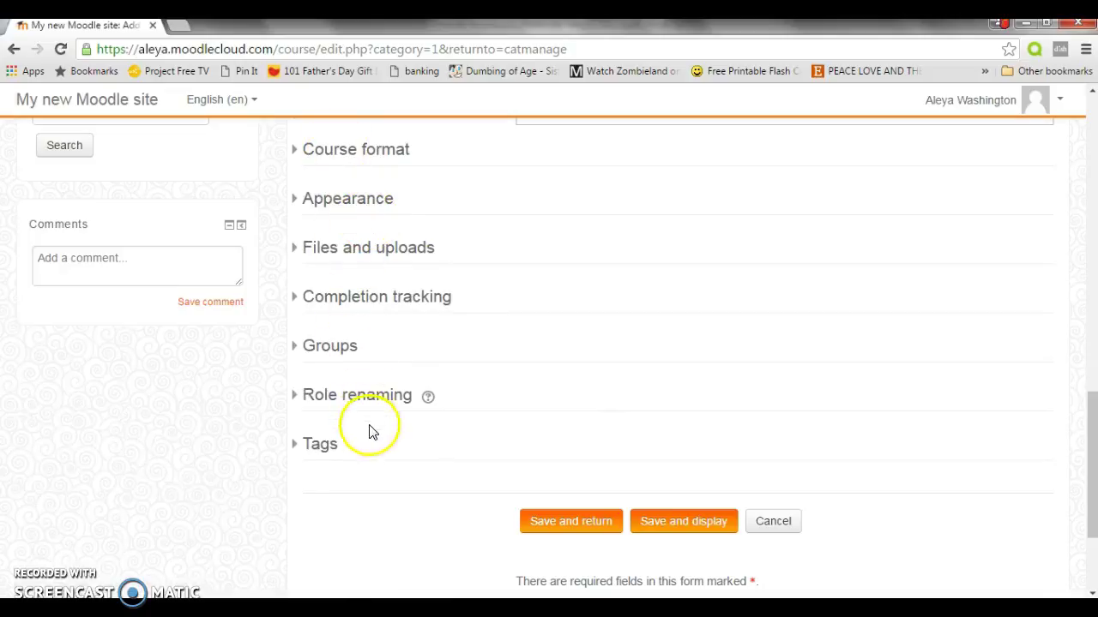
{"action": "left_click", "coordinate": [333, 157]}
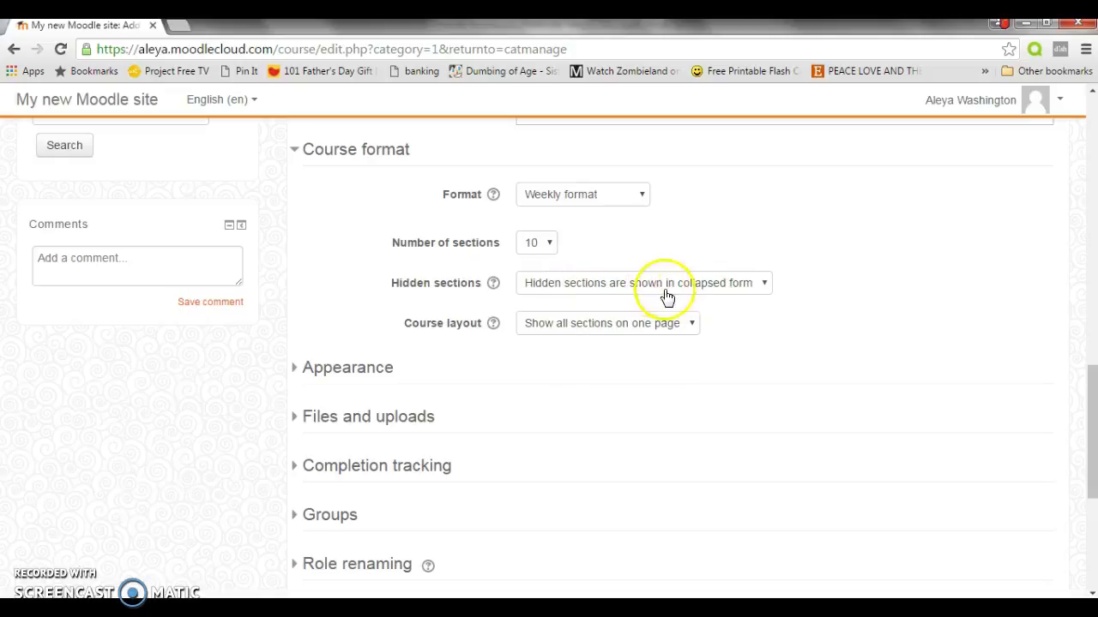
{"action": "left_click", "coordinate": [758, 290]}
{"action": "left_click", "coordinate": [758, 288]}
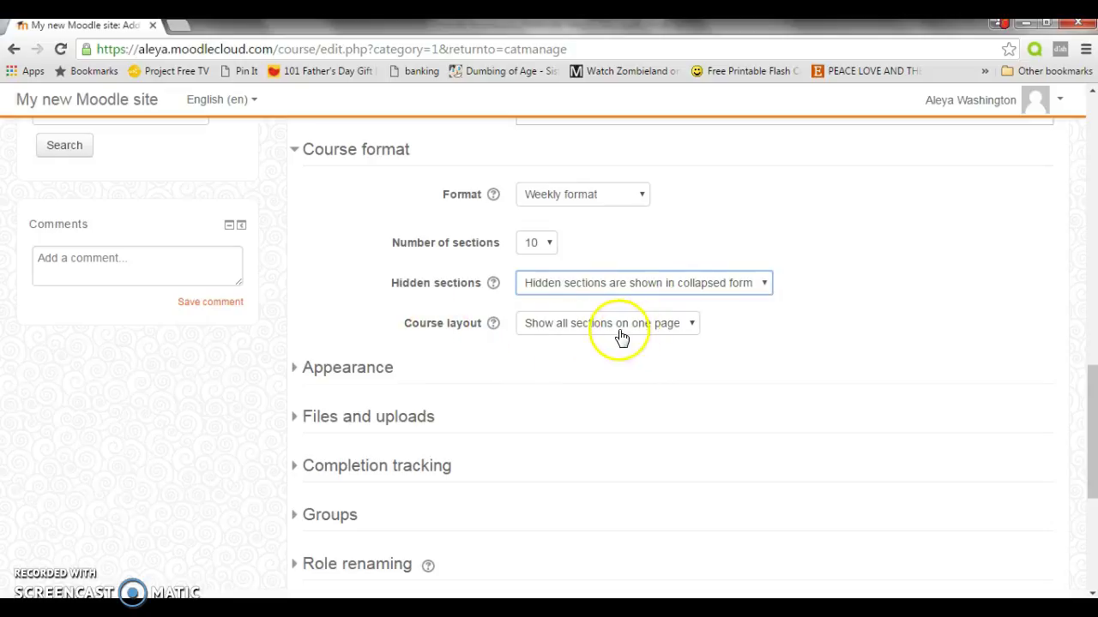
{"action": "left_click", "coordinate": [667, 330]}
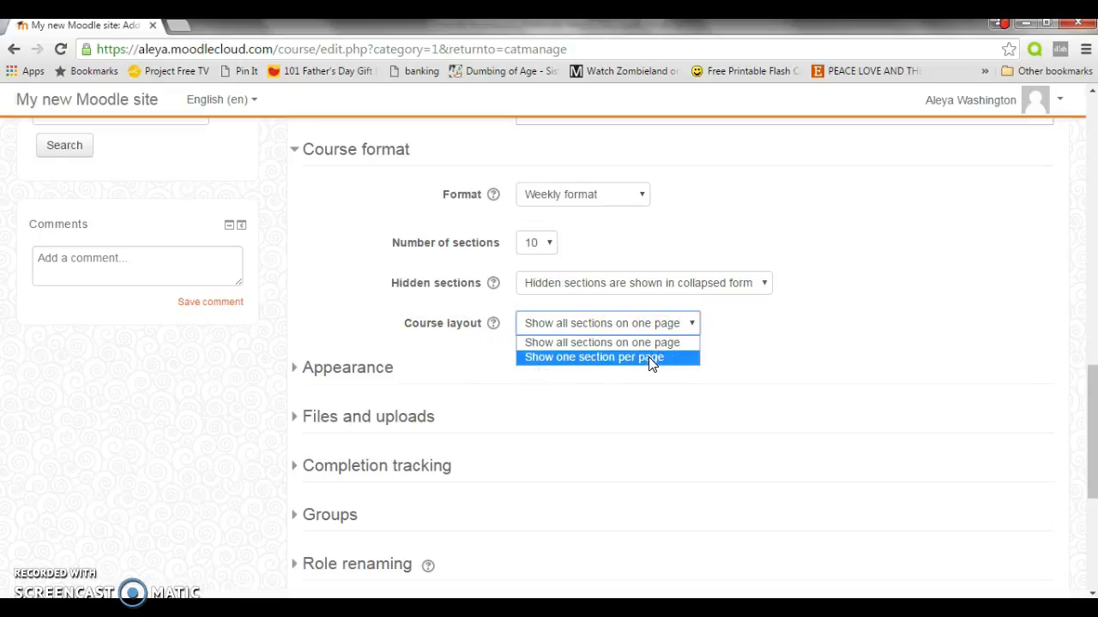
{"action": "left_click", "coordinate": [663, 357]}
{"action": "left_click", "coordinate": [663, 347]}
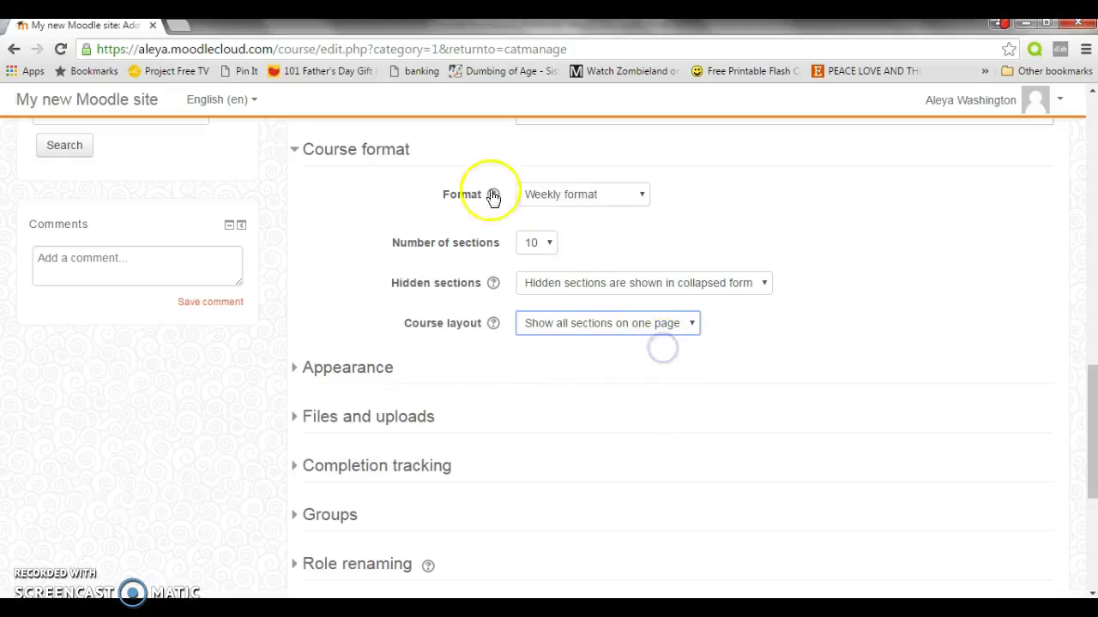
{"action": "left_click", "coordinate": [300, 154]}
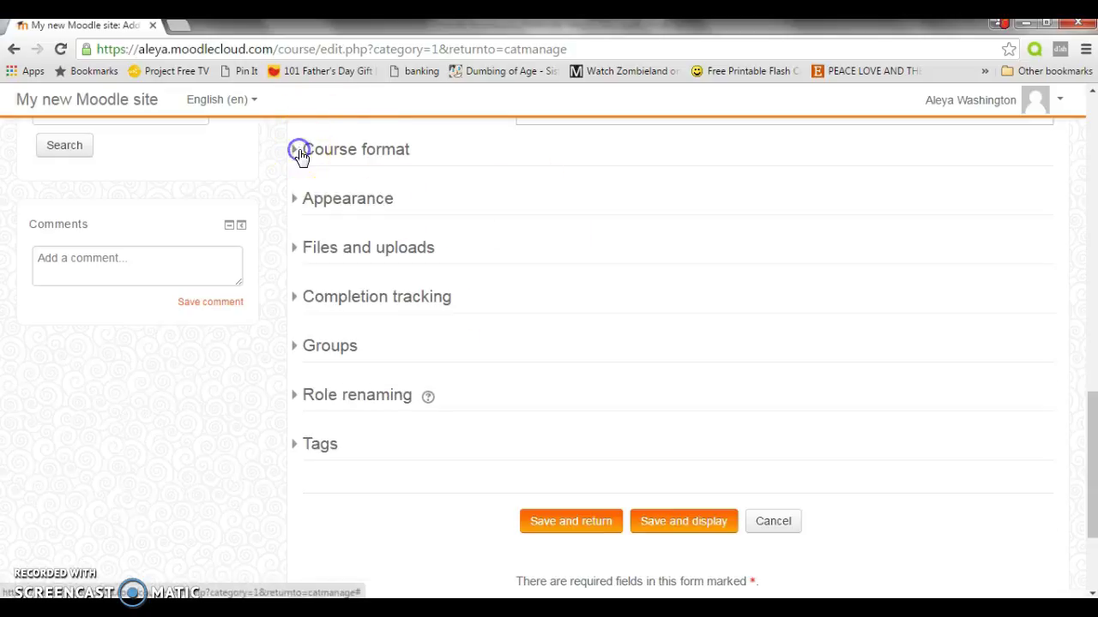
Review the course's Appearance settings, including language, news items, gradebook display and activity reports
{"action": "scroll", "coordinate": [326, 236], "scroll_direction": "down", "scroll_amount": 1}
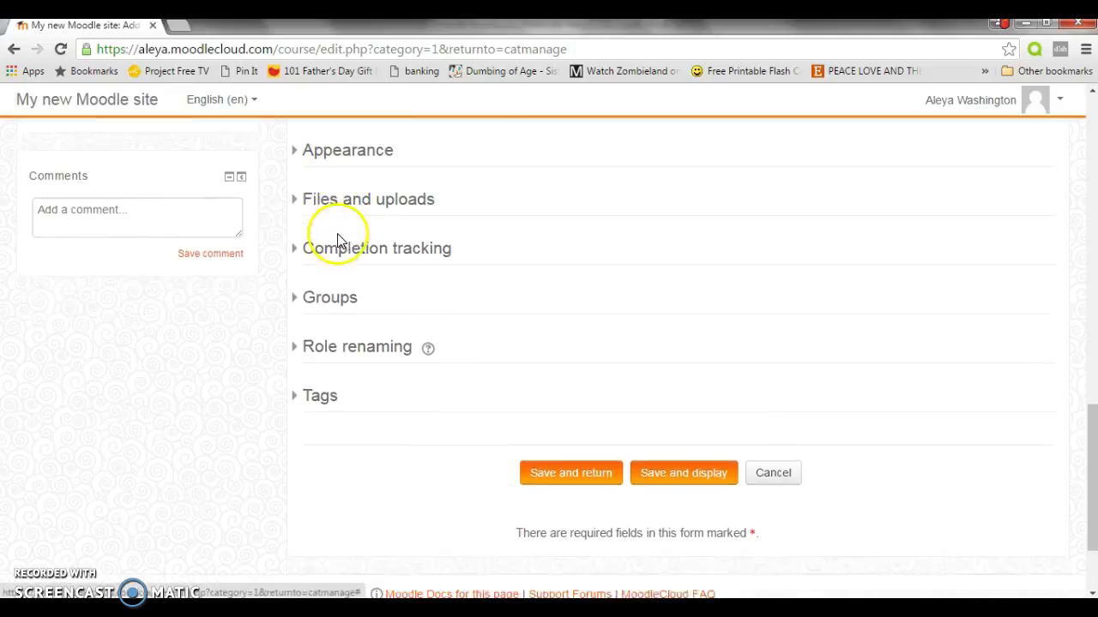
{"action": "scroll", "coordinate": [321, 179], "scroll_direction": "up", "scroll_amount": 1}
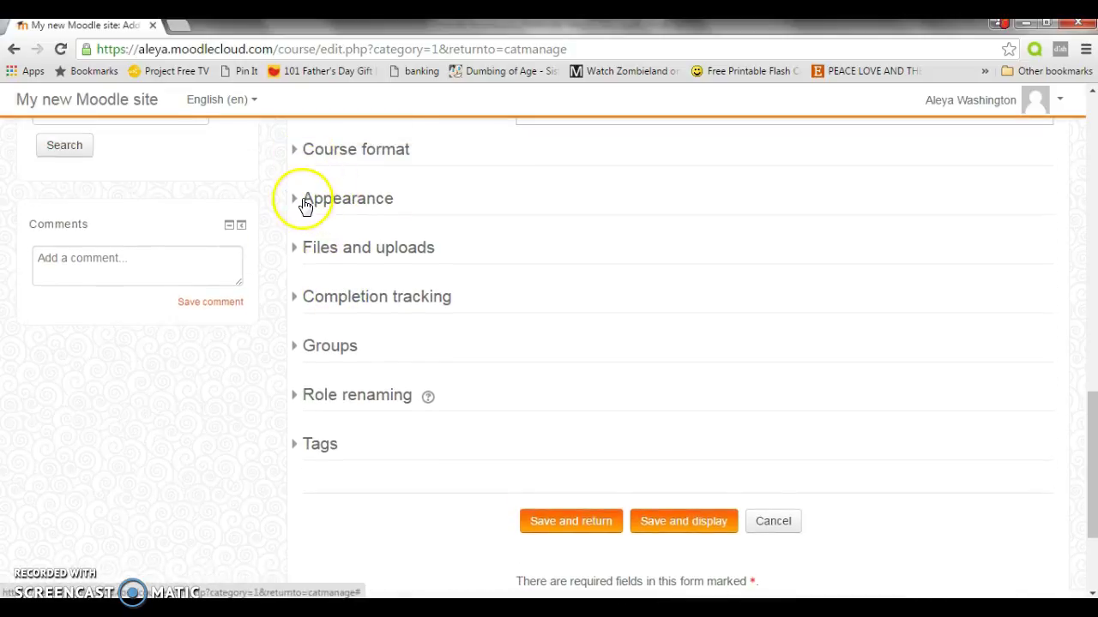
{"action": "left_click", "coordinate": [307, 202]}
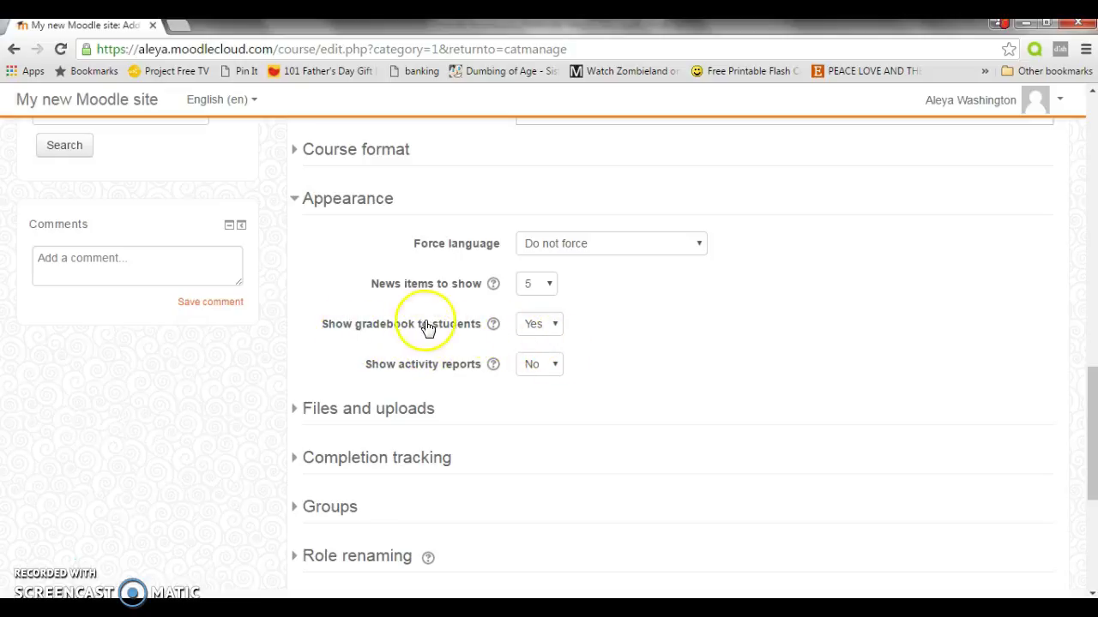
{"action": "left_click", "coordinate": [292, 198]}
Check the maximum upload size under Files and uploads and the Completion tracking setting
{"action": "left_click", "coordinate": [294, 258]}
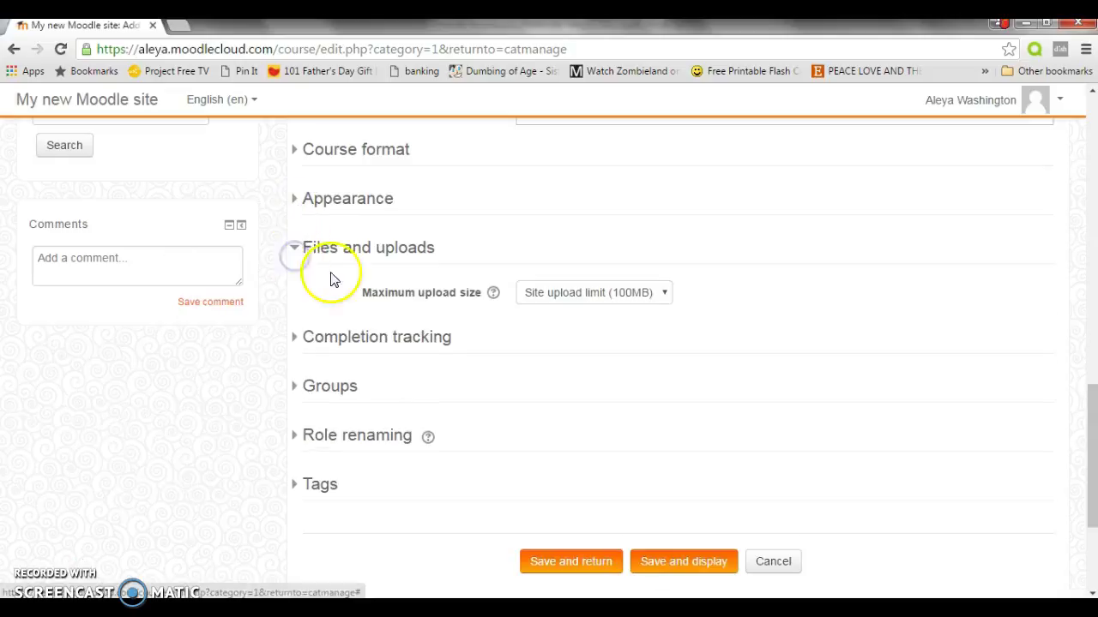
{"action": "left_click", "coordinate": [292, 250]}
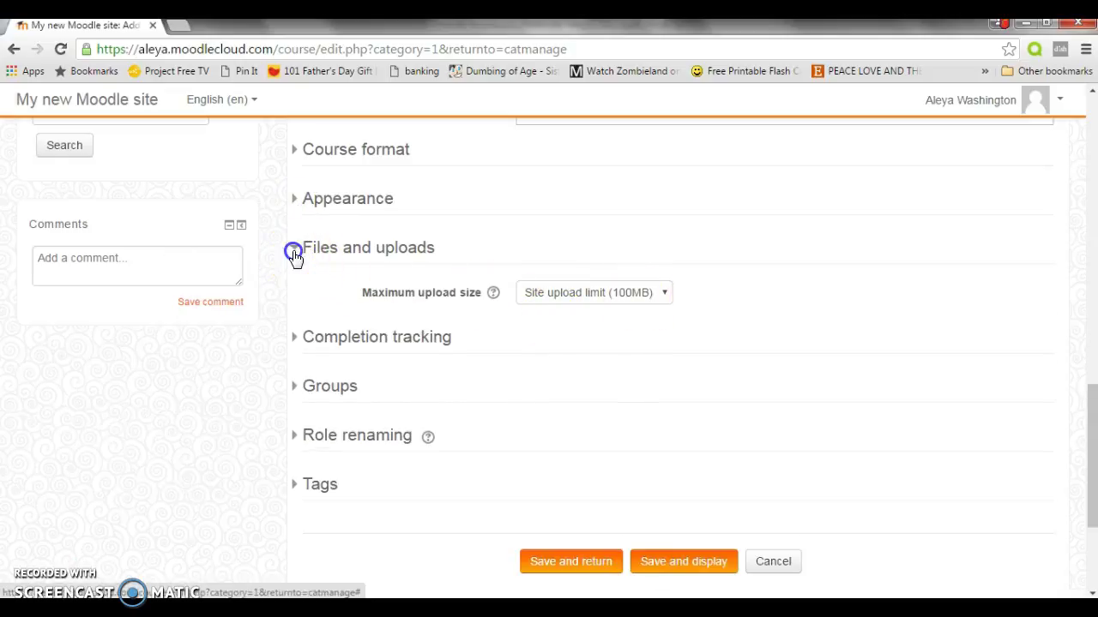
{"action": "left_click", "coordinate": [293, 297]}
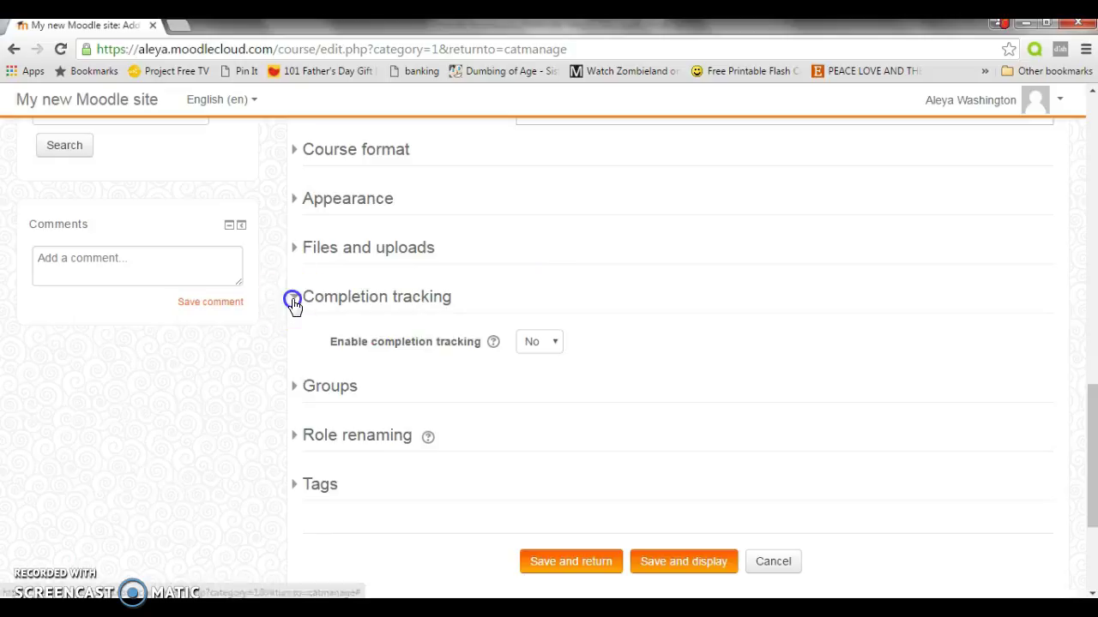
{"action": "left_click", "coordinate": [293, 297]}
Review the Groups, Role renaming and Tags settings of the course, leaving each section collapsed
{"action": "left_click", "coordinate": [295, 347]}
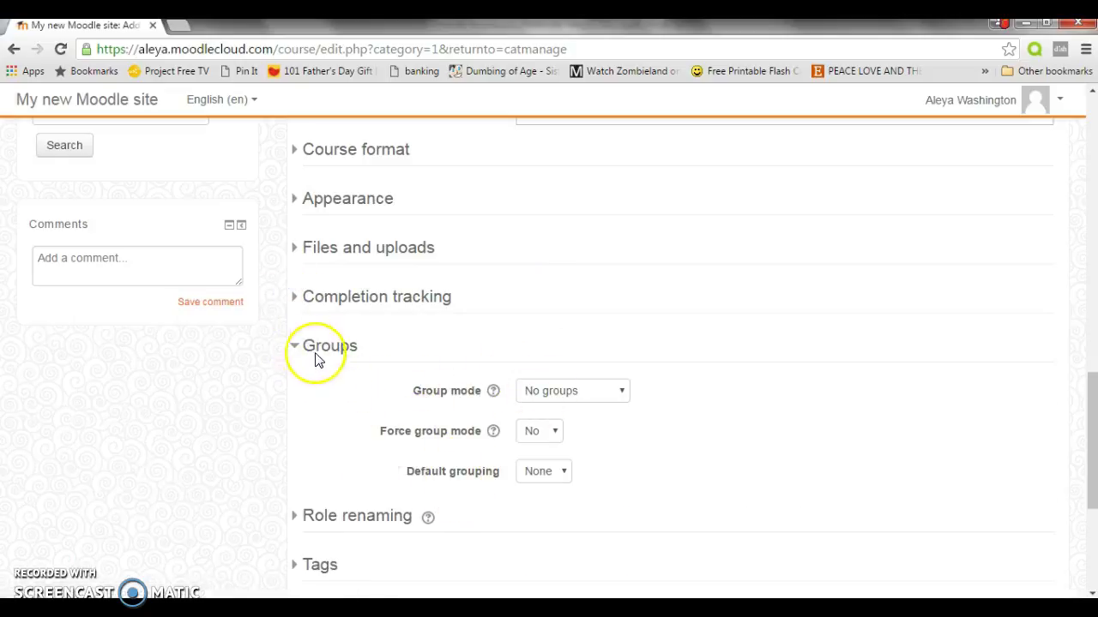
{"action": "left_click", "coordinate": [289, 348]}
{"action": "left_click", "coordinate": [298, 317]}
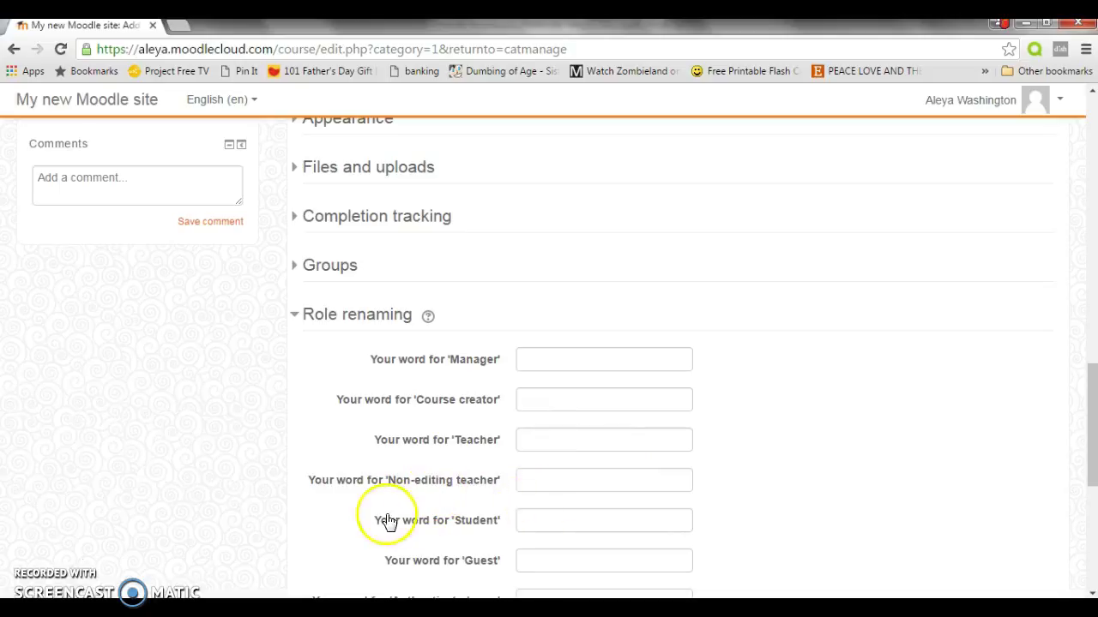
{"action": "left_click", "coordinate": [299, 315]}
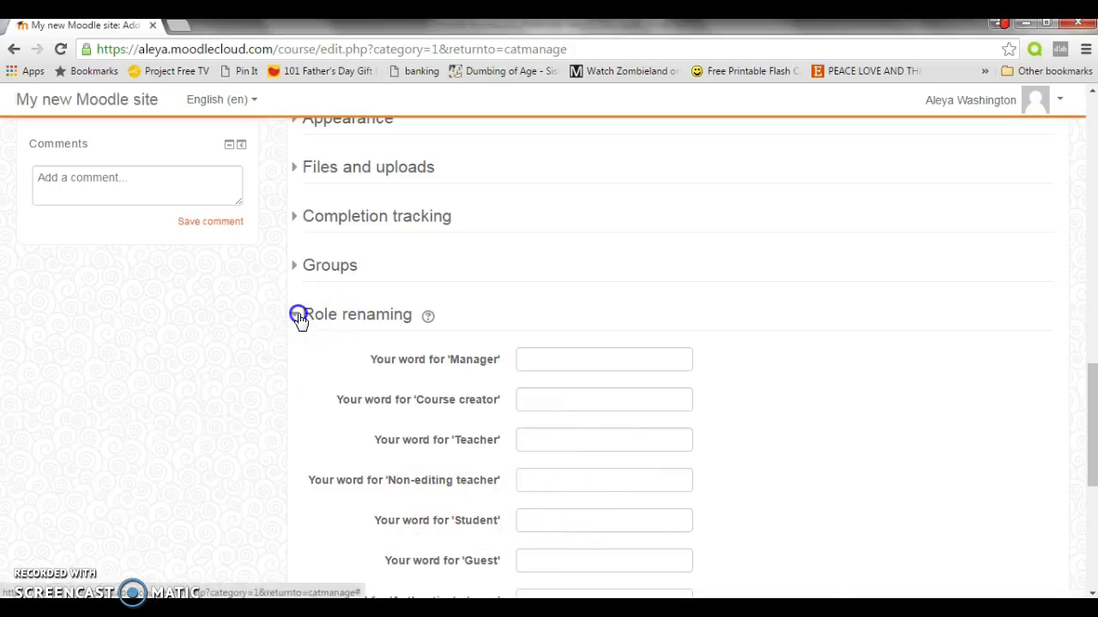
{"action": "left_click", "coordinate": [299, 365]}
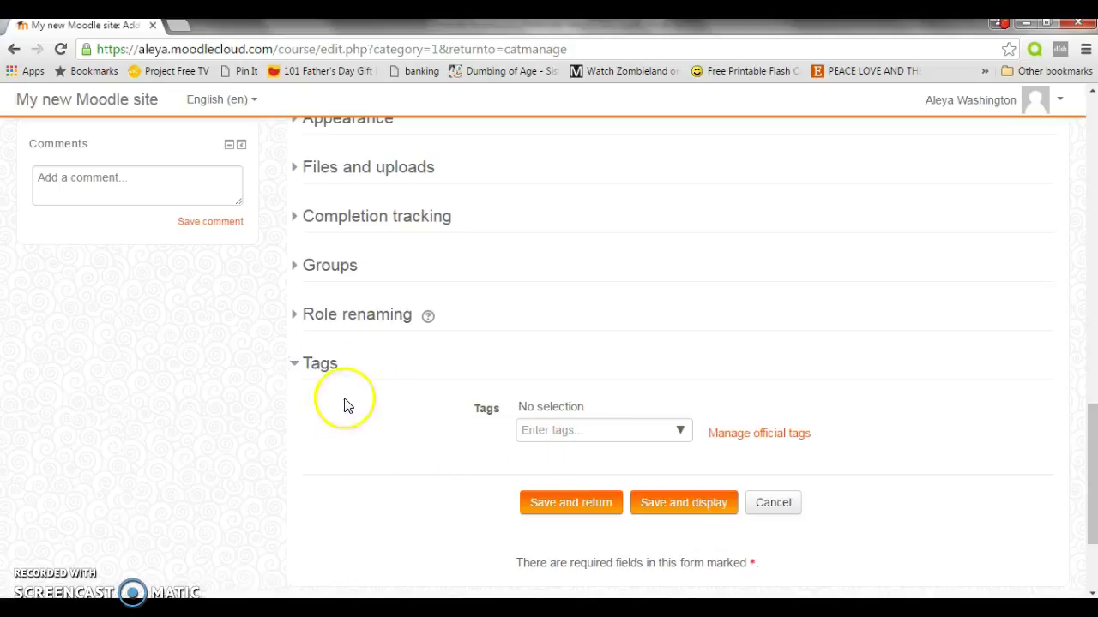
{"action": "left_click", "coordinate": [293, 364]}
Save the new English 400 course and display it
{"action": "scroll", "coordinate": [598, 458], "scroll_direction": "down", "scroll_amount": 1}
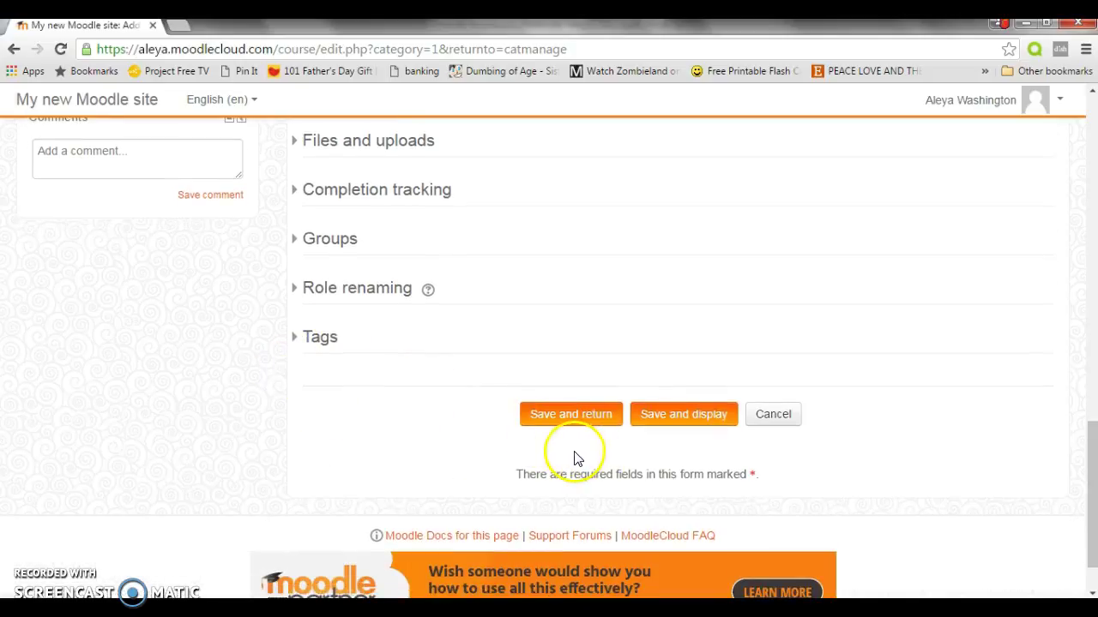
{"action": "left_click", "coordinate": [676, 419]}
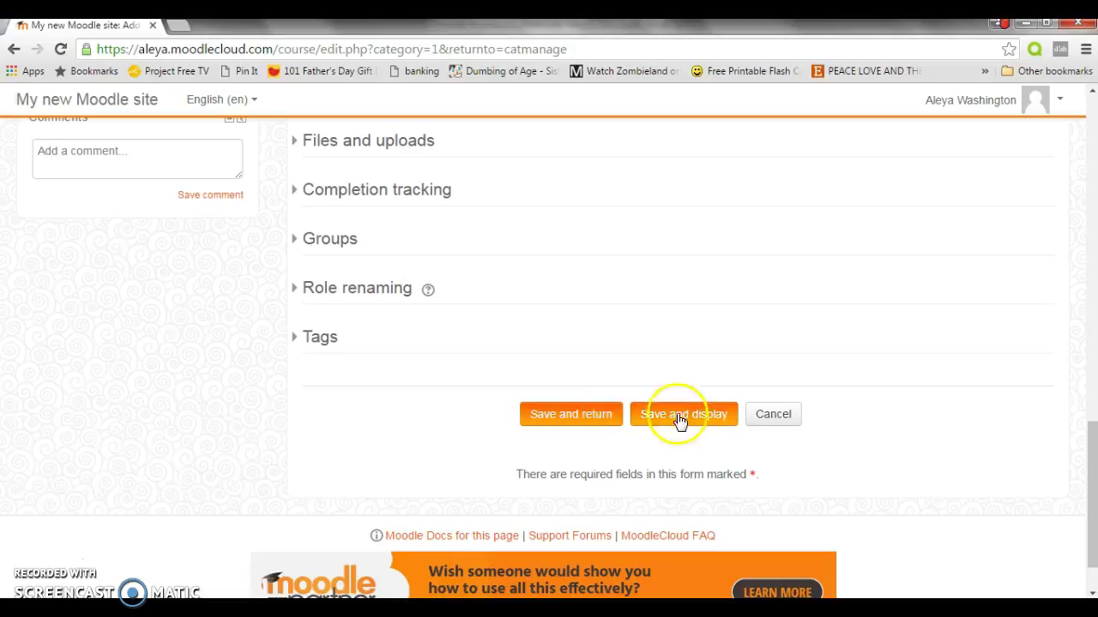
{"action": "left_click", "coordinate": [588, 425]}
{"action": "left_click", "coordinate": [662, 417]}
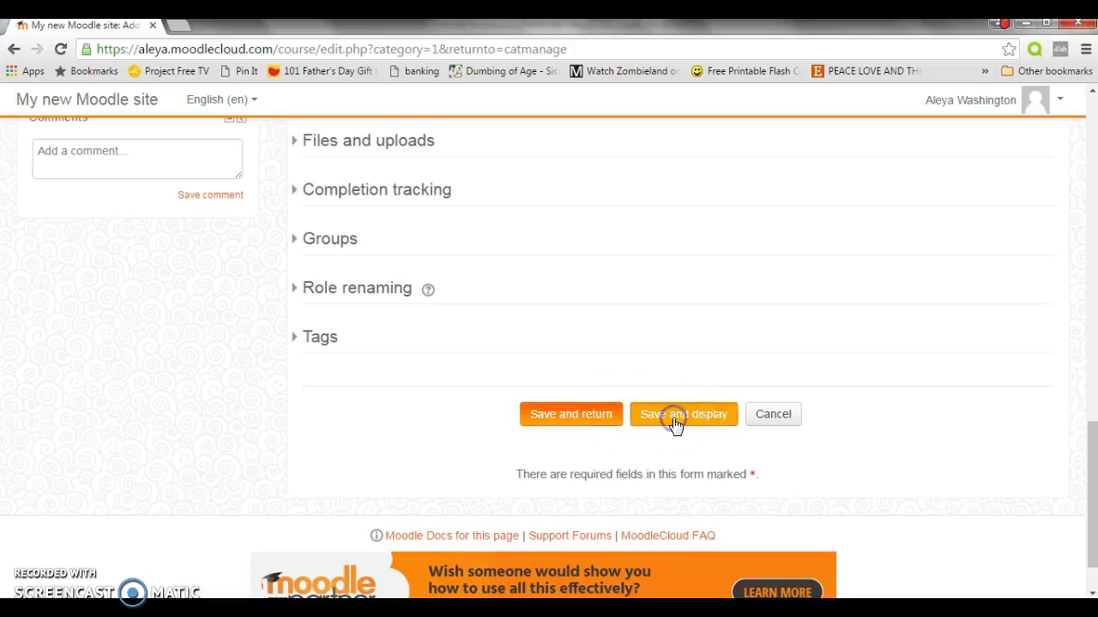
{"action": "left_click", "coordinate": [676, 422]}
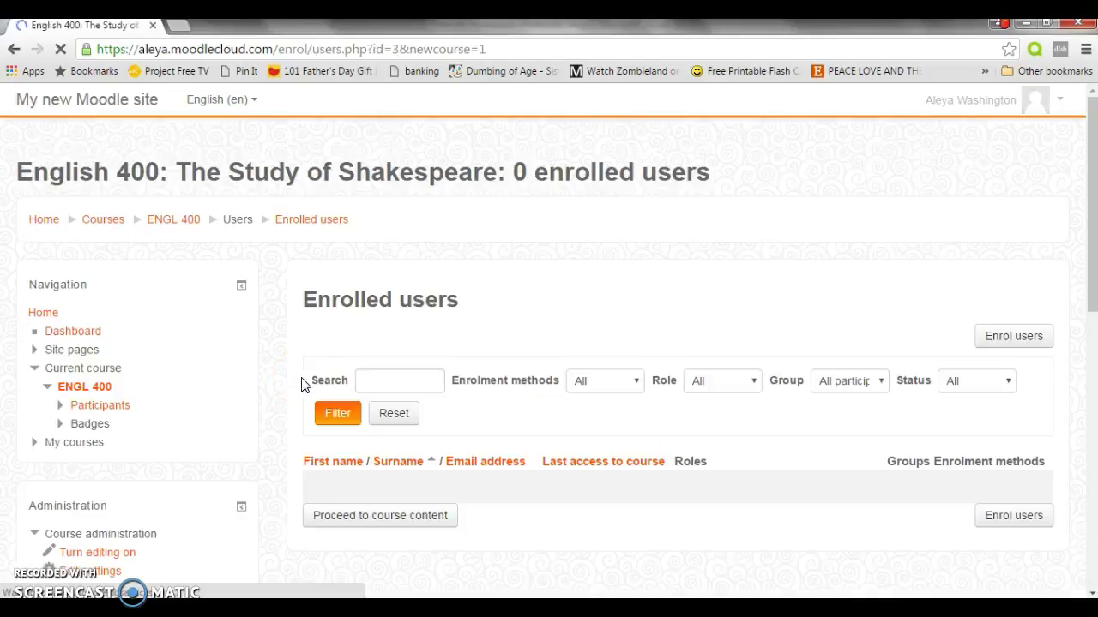
Proceed to the course content with editing turned on and look through the weekly sections
{"action": "scroll", "coordinate": [527, 442], "scroll_direction": "down", "scroll_amount": 3}
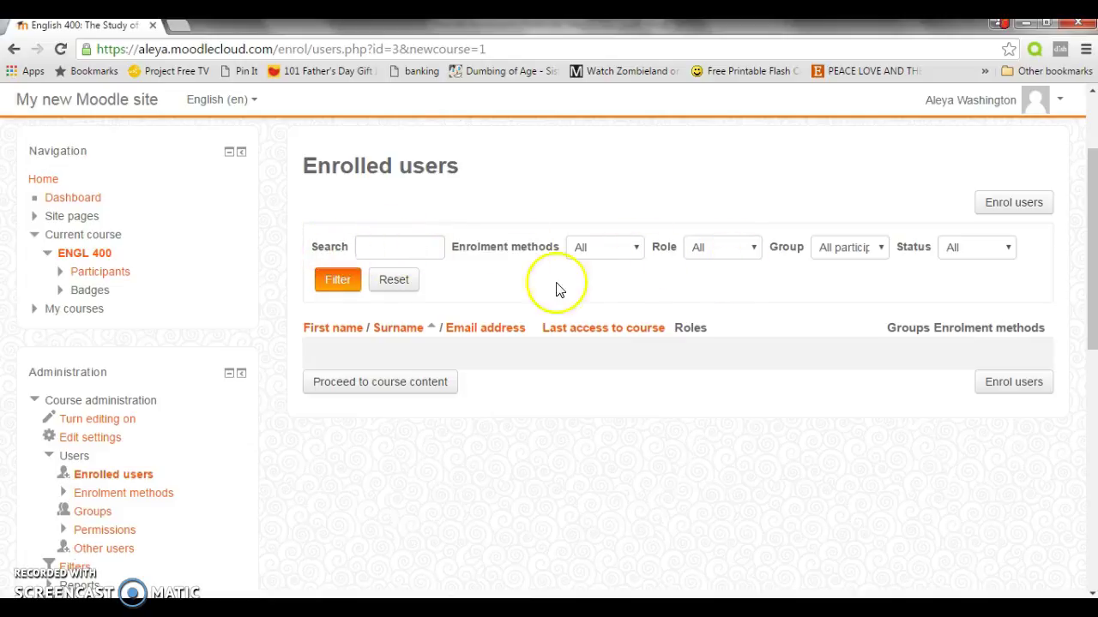
{"action": "left_click", "coordinate": [343, 383]}
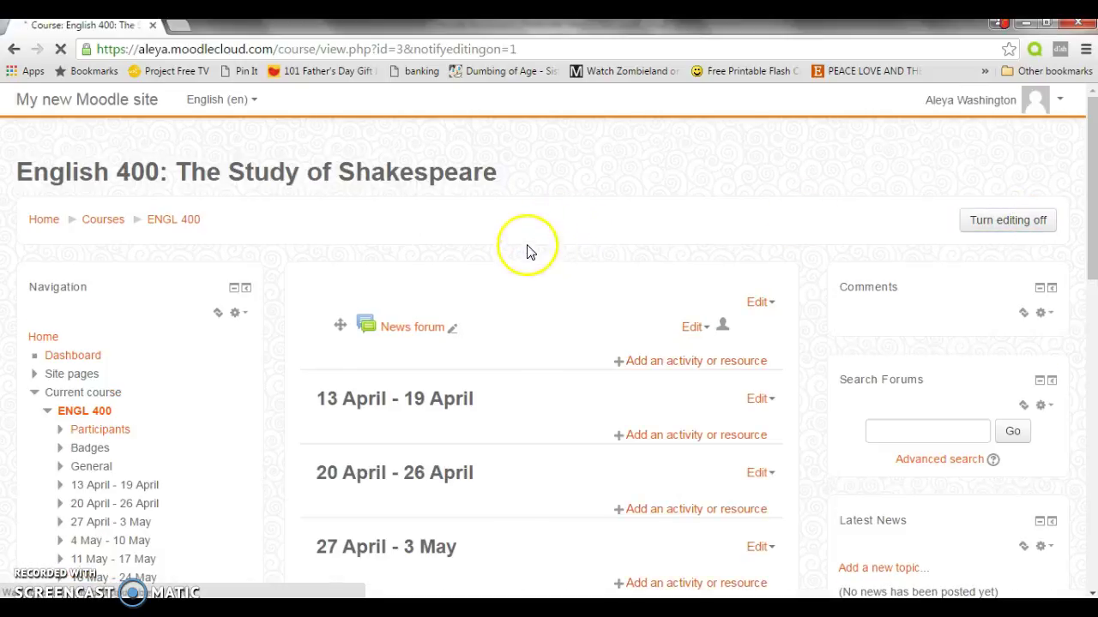
{"action": "scroll", "coordinate": [545, 257], "scroll_direction": "down", "scroll_amount": 3}
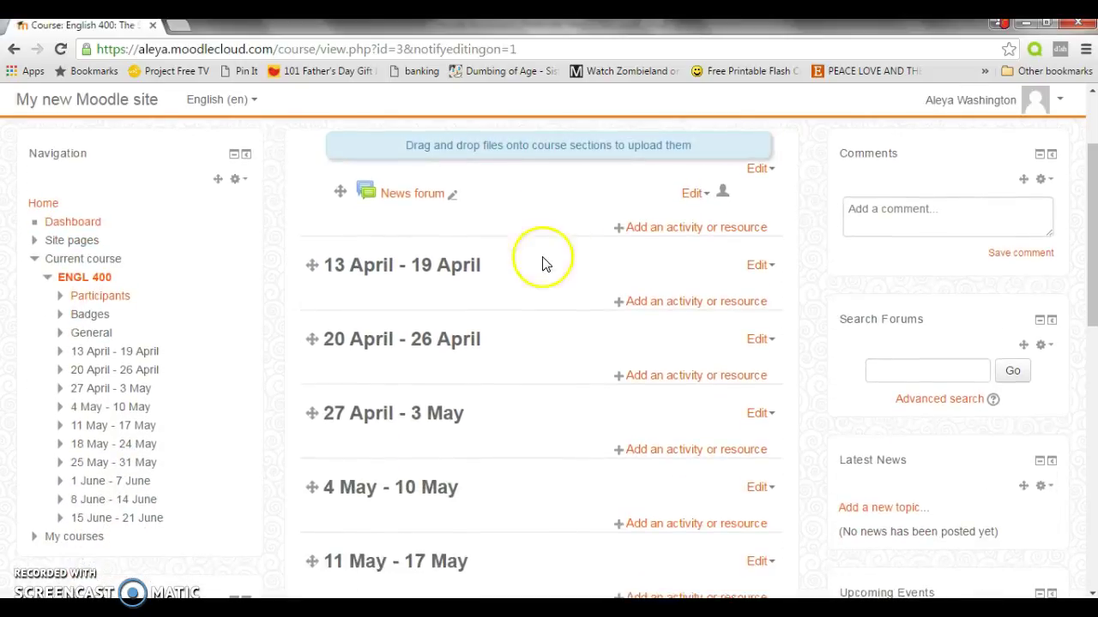
{"action": "scroll", "coordinate": [172, 349], "scroll_direction": "down", "scroll_amount": 3}
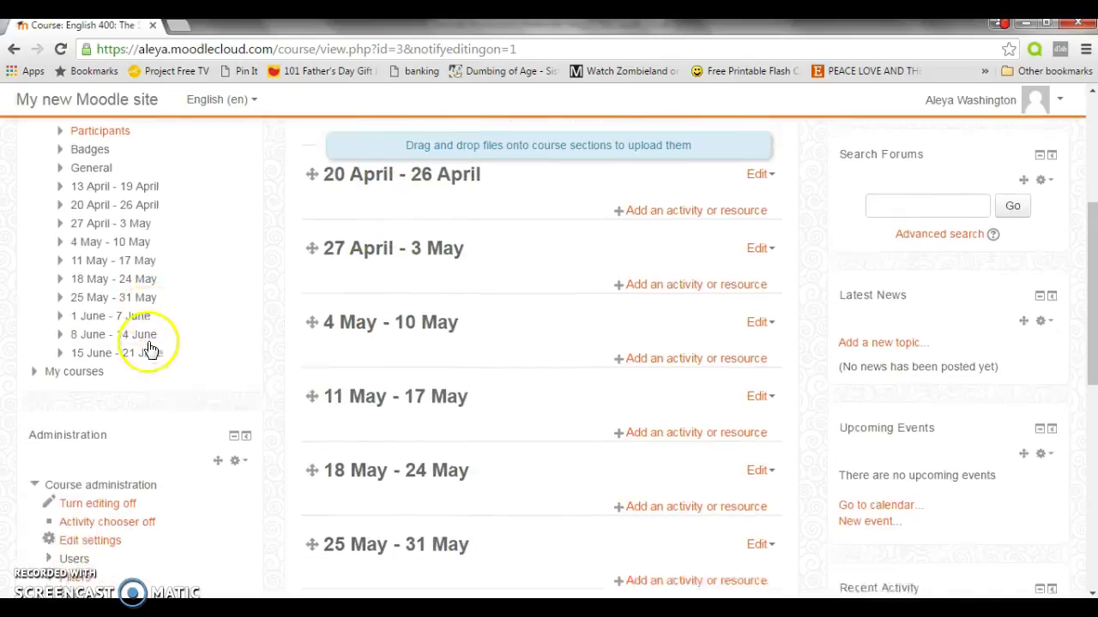
{"action": "scroll", "coordinate": [150, 349], "scroll_direction": "down", "scroll_amount": 5}
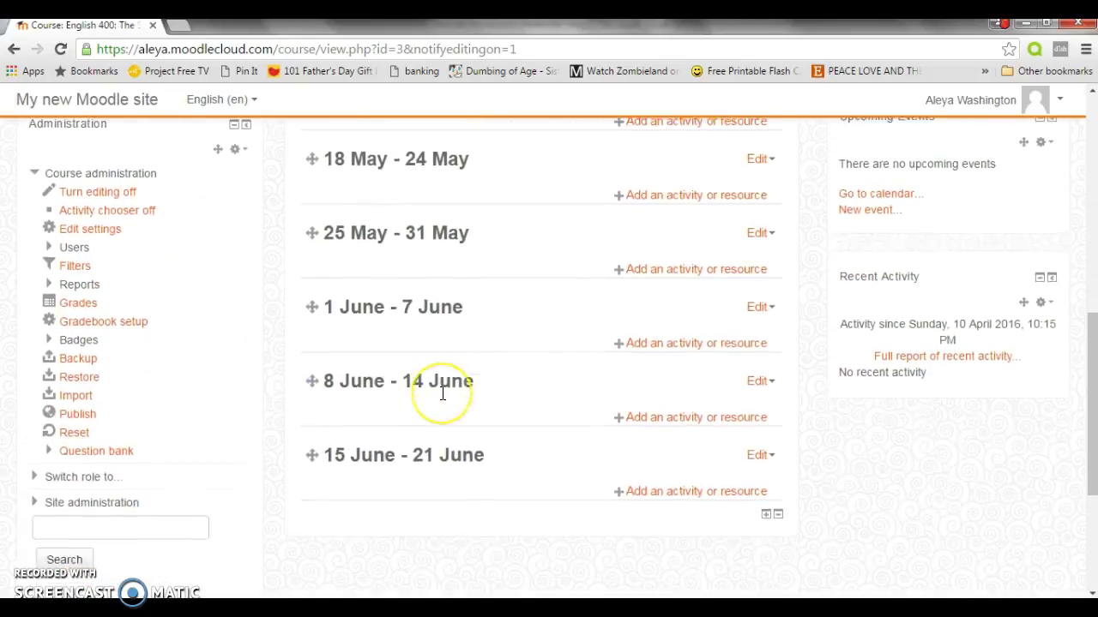
{"action": "scroll", "coordinate": [480, 403], "scroll_direction": "down", "scroll_amount": 2}
{"action": "scroll", "coordinate": [455, 360], "scroll_direction": "up", "scroll_amount": 2}
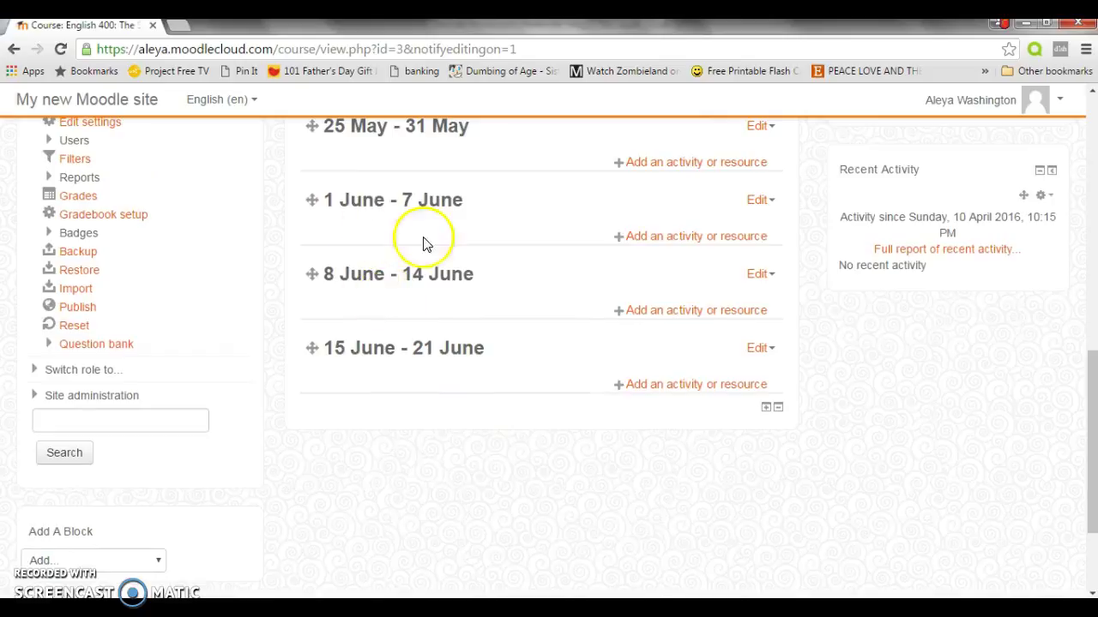
{"action": "scroll", "coordinate": [439, 273], "scroll_direction": "up", "scroll_amount": 7}
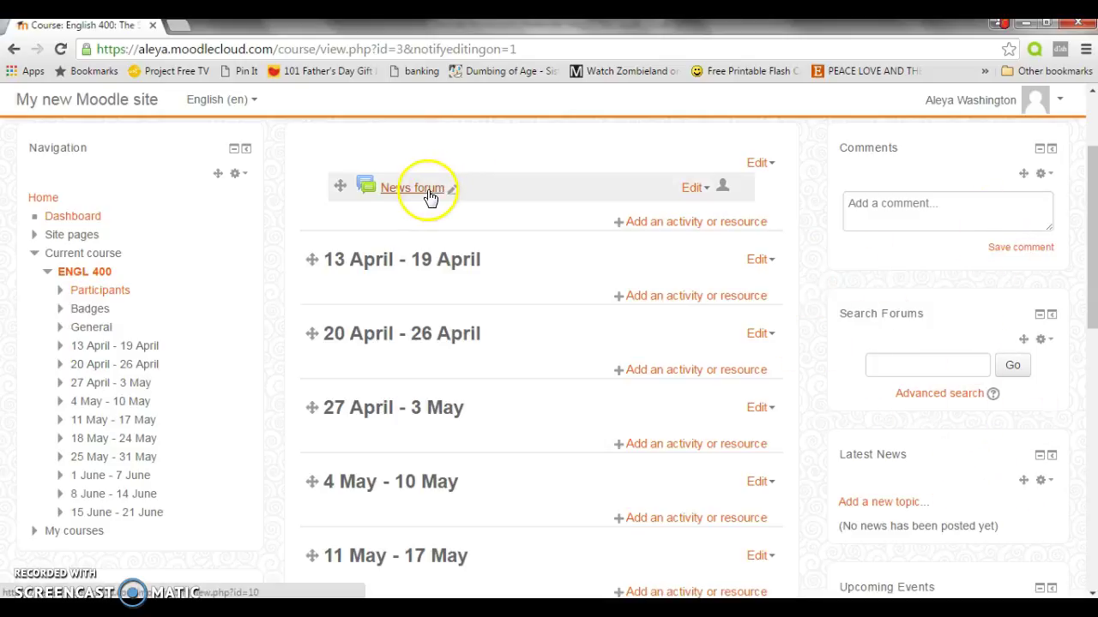
Examine the News forum's edit options and the General section's summary form, and return to the course page without saving changes
{"action": "left_click", "coordinate": [709, 195]}
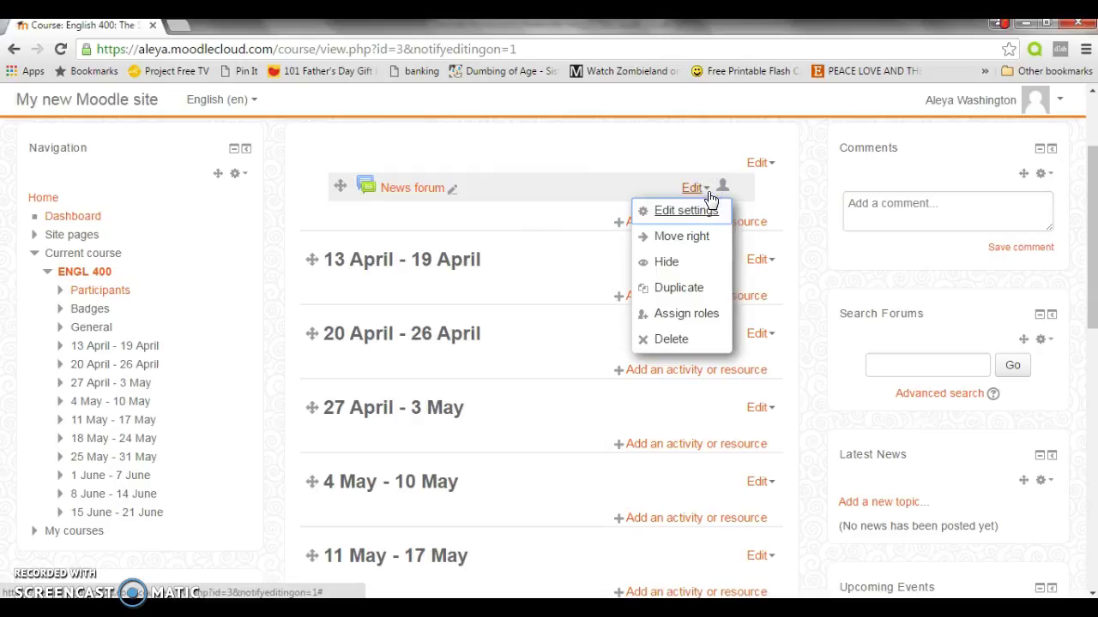
{"action": "left_click", "coordinate": [701, 237]}
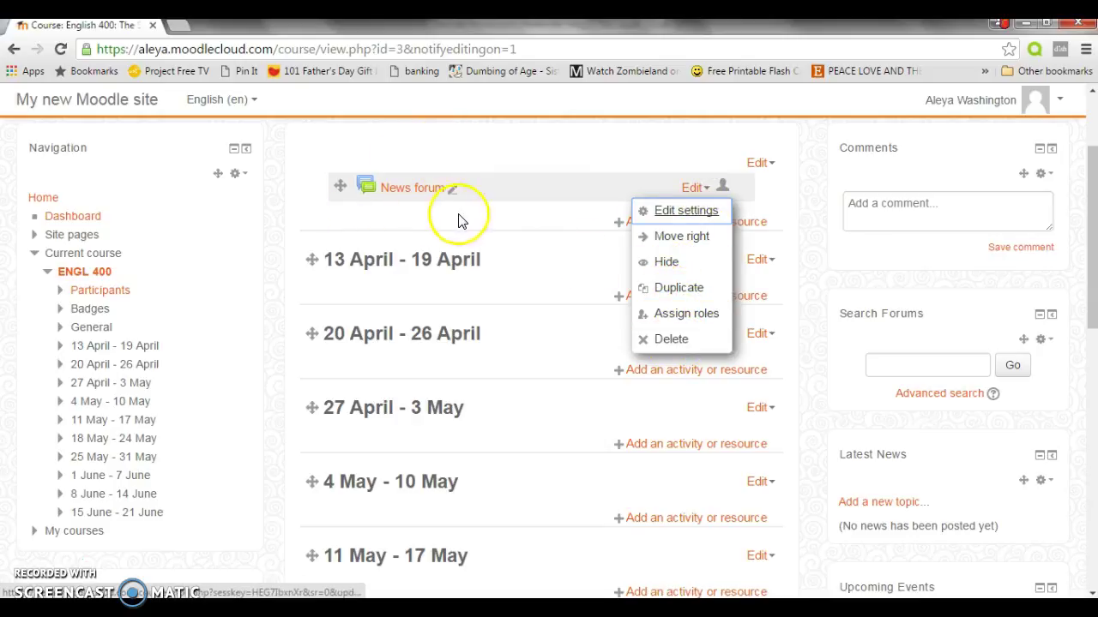
{"action": "left_click", "coordinate": [759, 163]}
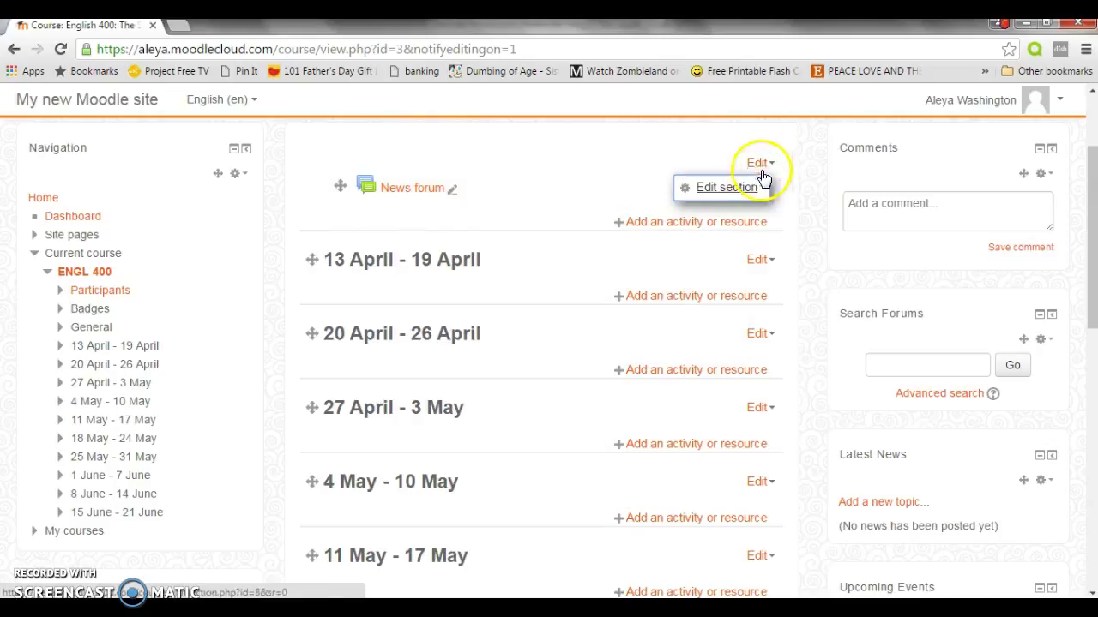
{"action": "left_click", "coordinate": [741, 193]}
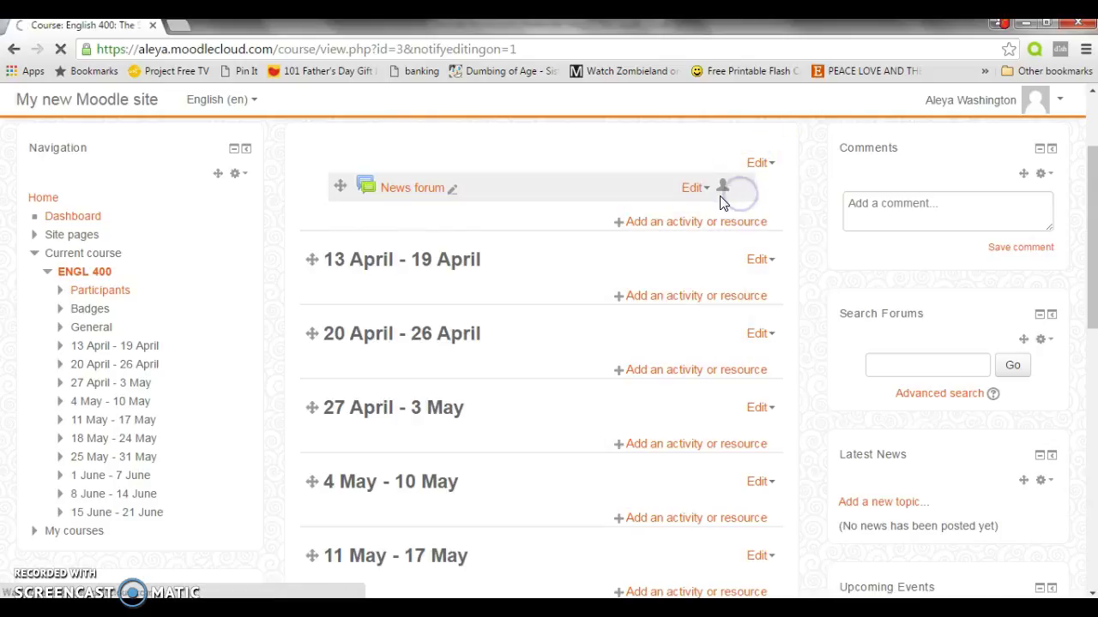
{"action": "scroll", "coordinate": [517, 317], "scroll_direction": "down", "scroll_amount": 5}
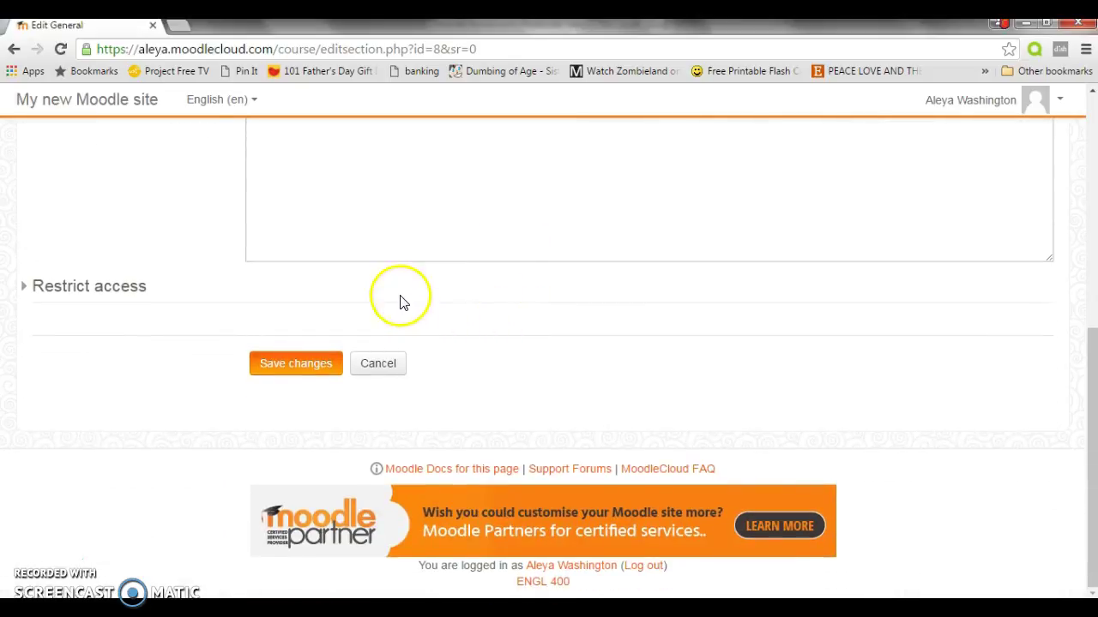
{"action": "scroll", "coordinate": [159, 263], "scroll_direction": "up", "scroll_amount": 5}
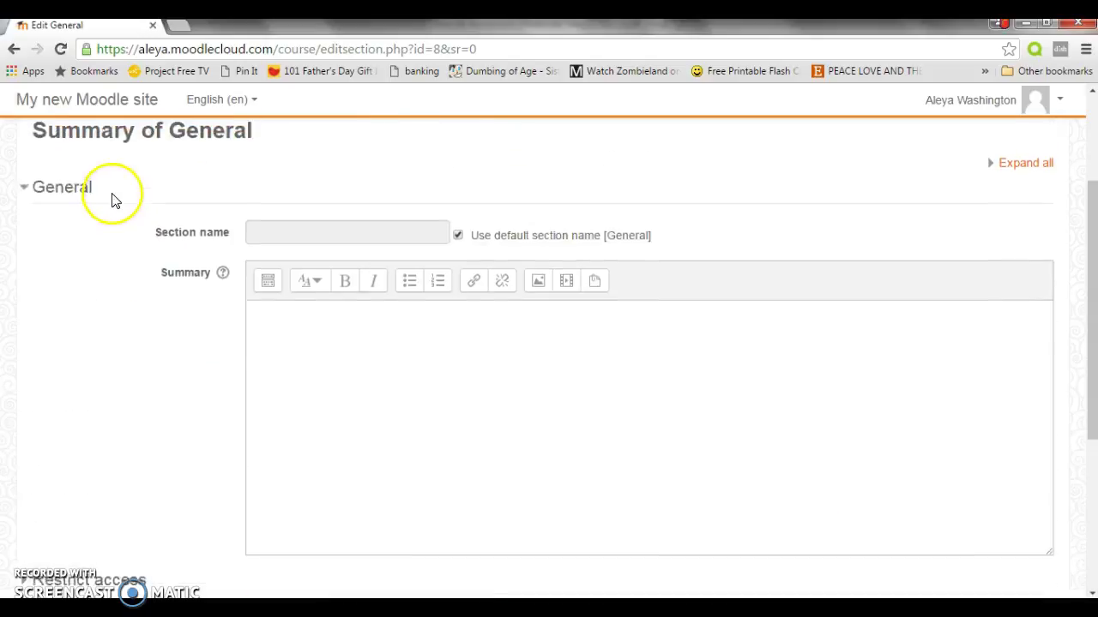
{"action": "left_click", "coordinate": [12, 53]}
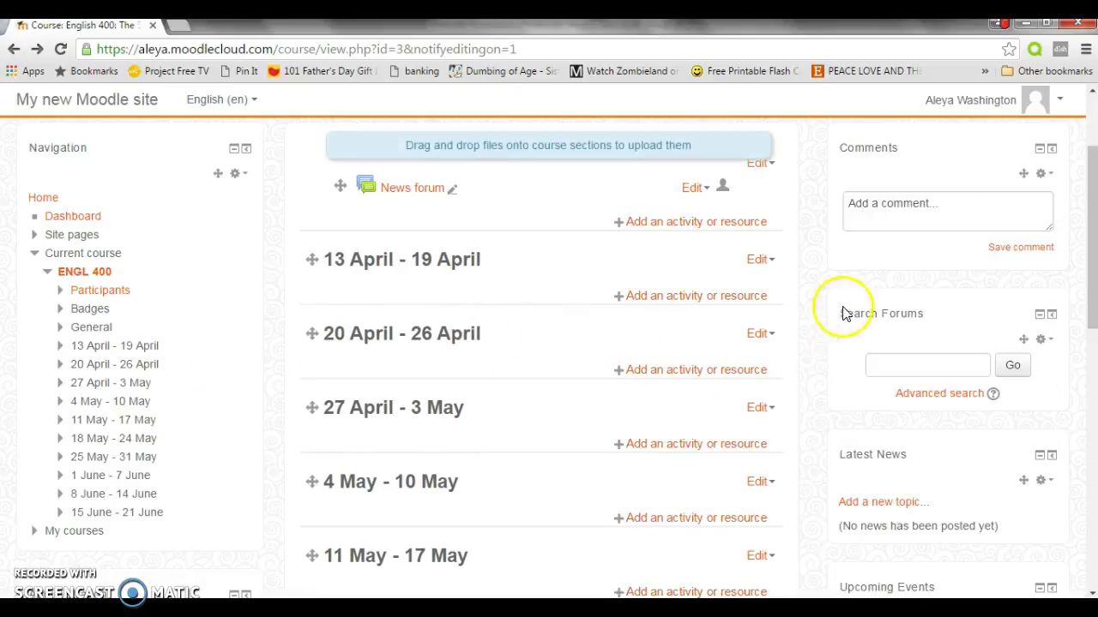
Look over the course page's side blocks, including Navigation, Latest News, Upcoming Events and Recent Activity
{"action": "scroll", "coordinate": [1015, 256], "scroll_direction": "up", "scroll_amount": 2}
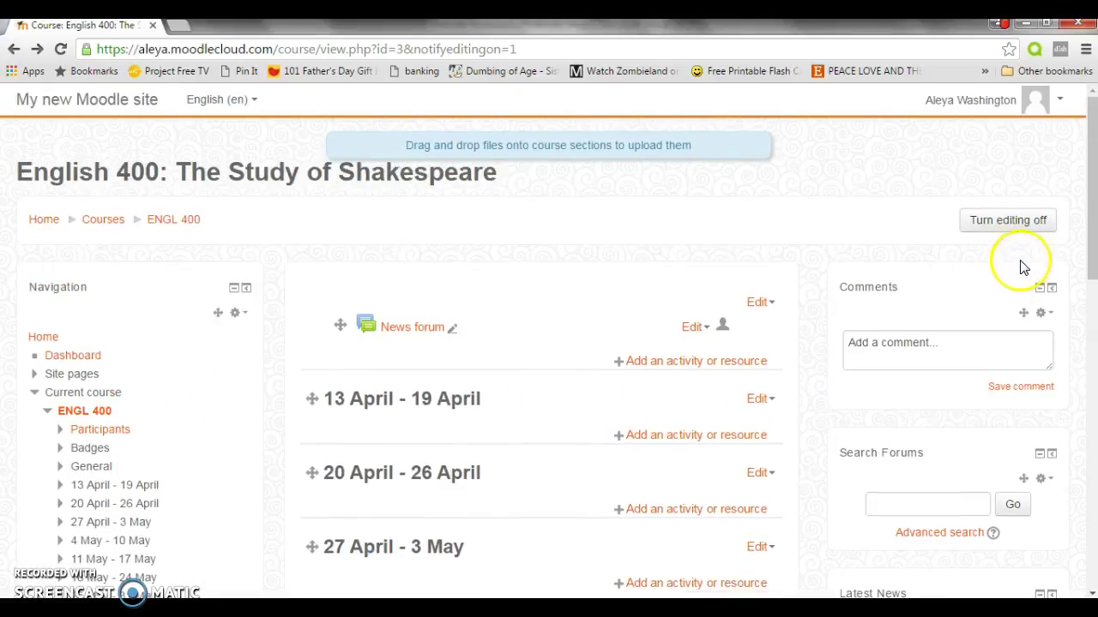
{"action": "scroll", "coordinate": [129, 296], "scroll_direction": "down", "scroll_amount": 3}
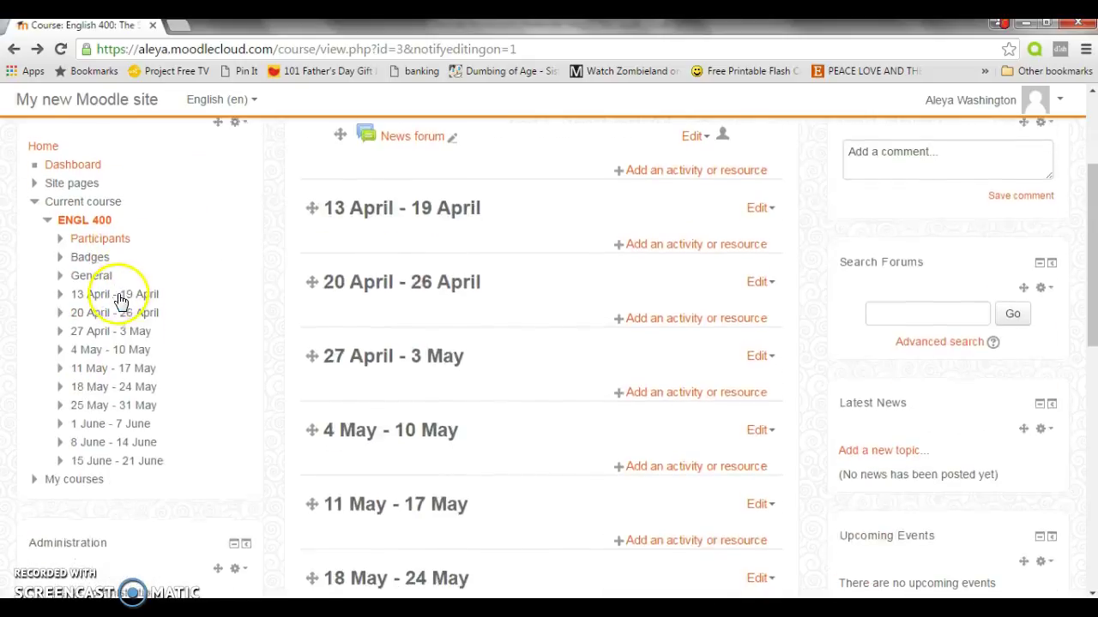
{"action": "scroll", "coordinate": [120, 301], "scroll_direction": "down", "scroll_amount": 4}
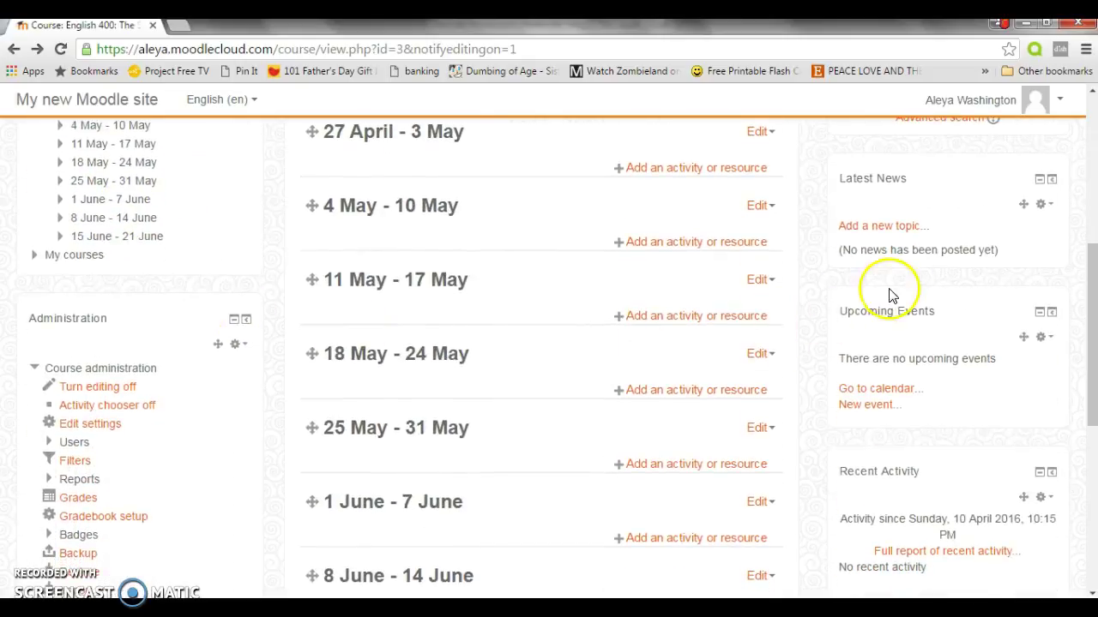
{"action": "scroll", "coordinate": [917, 360], "scroll_direction": "down", "scroll_amount": 1}
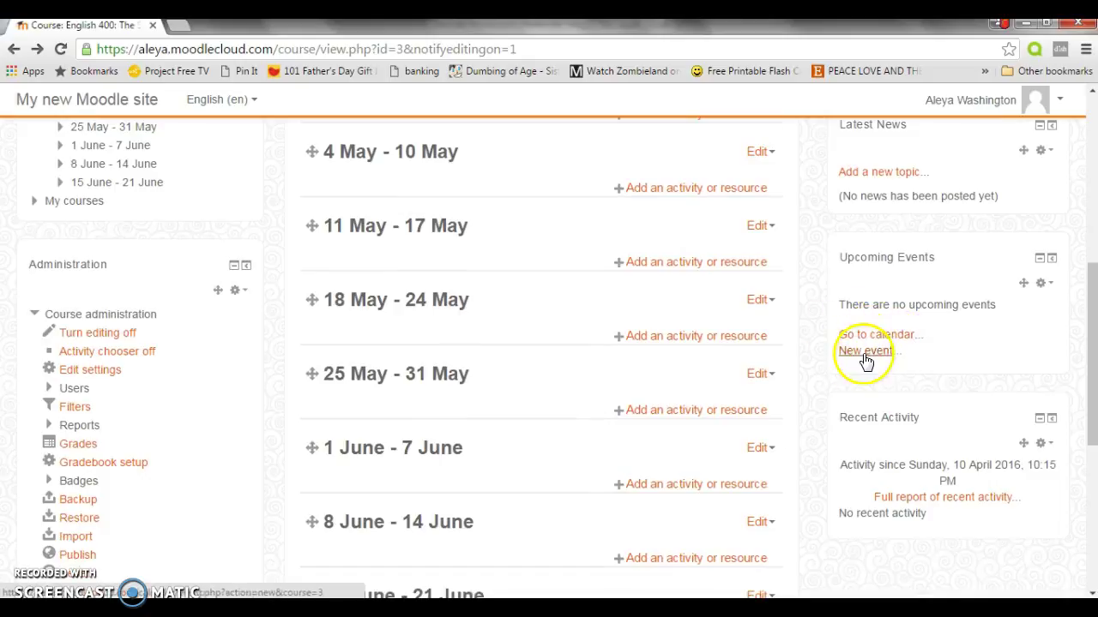
{"action": "scroll", "coordinate": [949, 389], "scroll_direction": "down", "scroll_amount": 1}
Open the course's Grades and look over the Grader report
{"action": "scroll", "coordinate": [950, 360], "scroll_direction": "down", "scroll_amount": 2}
{"action": "scroll", "coordinate": [73, 334], "scroll_direction": "down", "scroll_amount": 2}
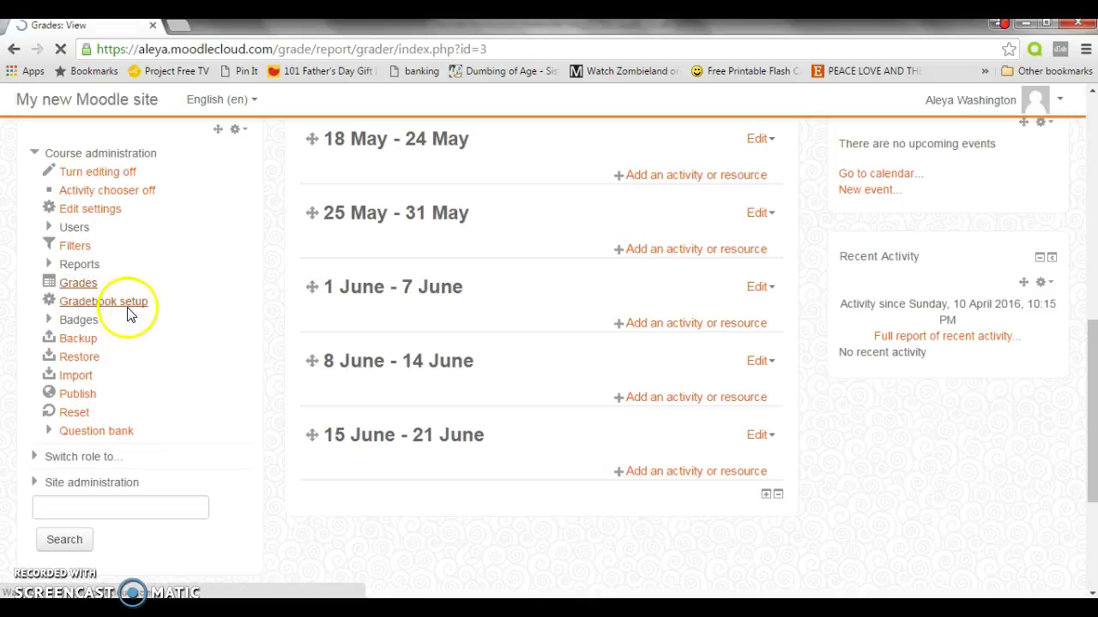
{"action": "scroll", "coordinate": [283, 361], "scroll_direction": "down", "scroll_amount": 3}
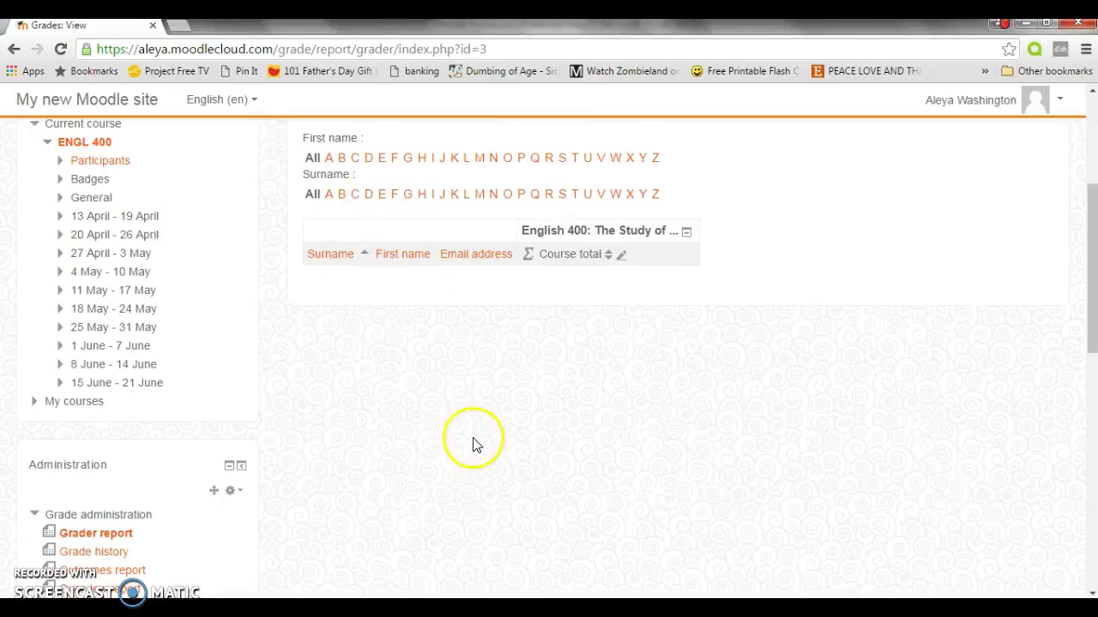
{"action": "scroll", "coordinate": [477, 442], "scroll_direction": "up", "scroll_amount": 3}
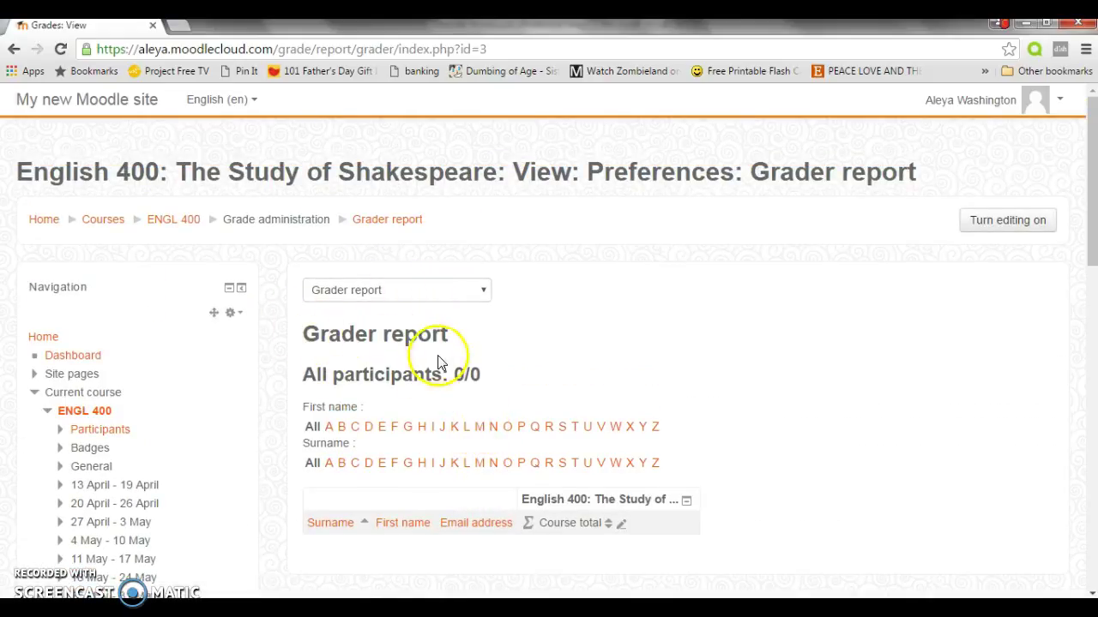
Look through the available grade views, setup, scales, letters, import and export choices, keeping Grader report selected
{"action": "left_click", "coordinate": [470, 299]}
{"action": "scroll", "coordinate": [437, 491], "scroll_direction": "down", "scroll_amount": 1}
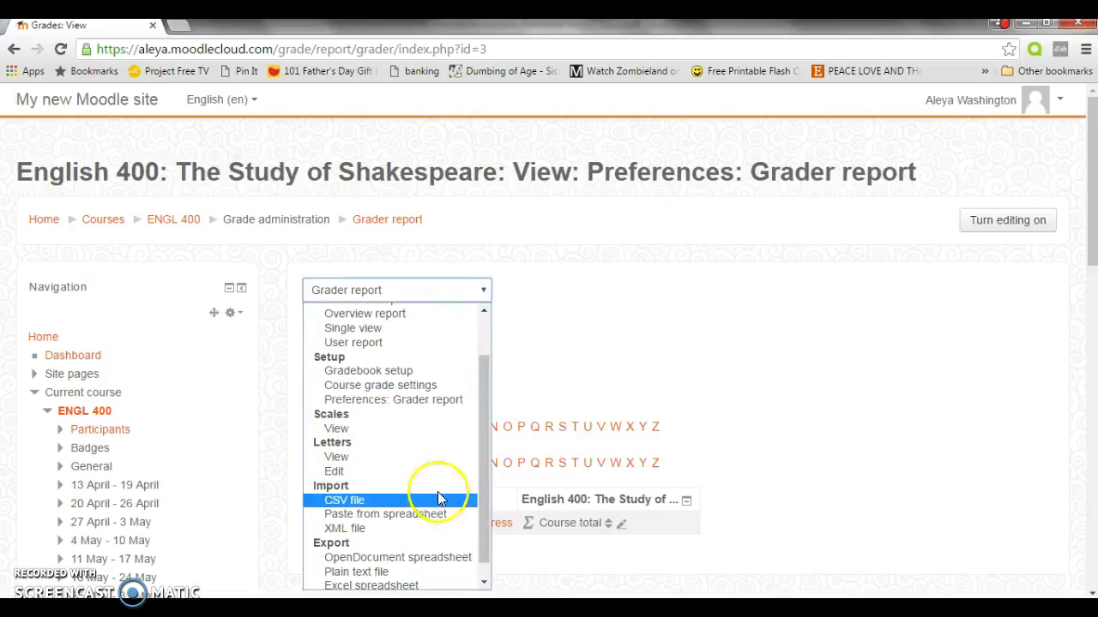
{"action": "scroll", "coordinate": [426, 378], "scroll_direction": "up", "scroll_amount": 1}
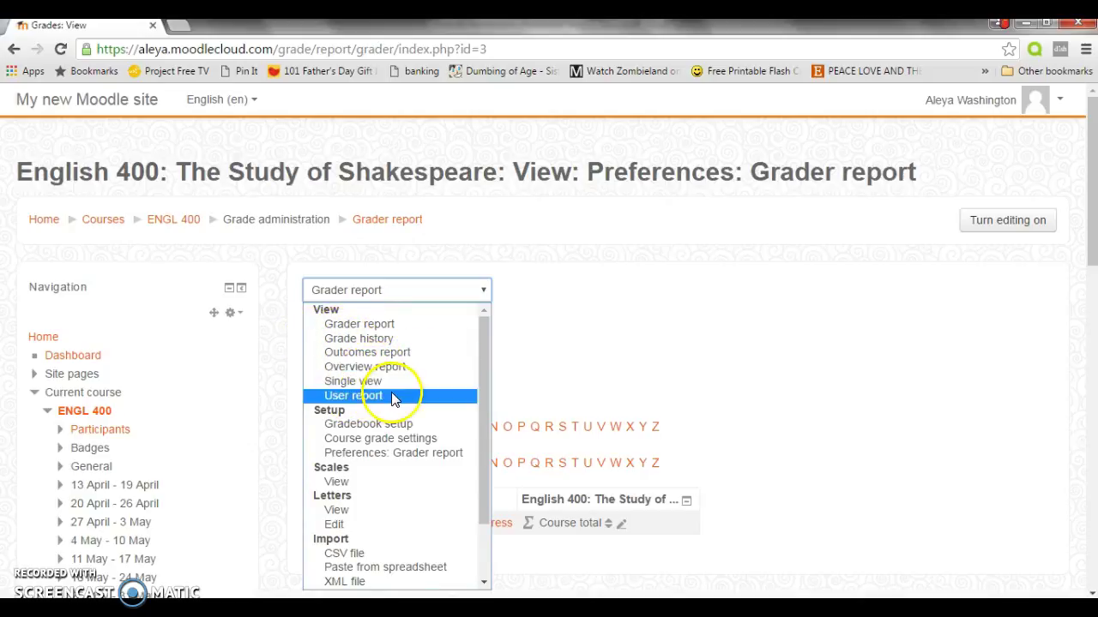
{"action": "scroll", "coordinate": [428, 377], "scroll_direction": "down", "scroll_amount": 2}
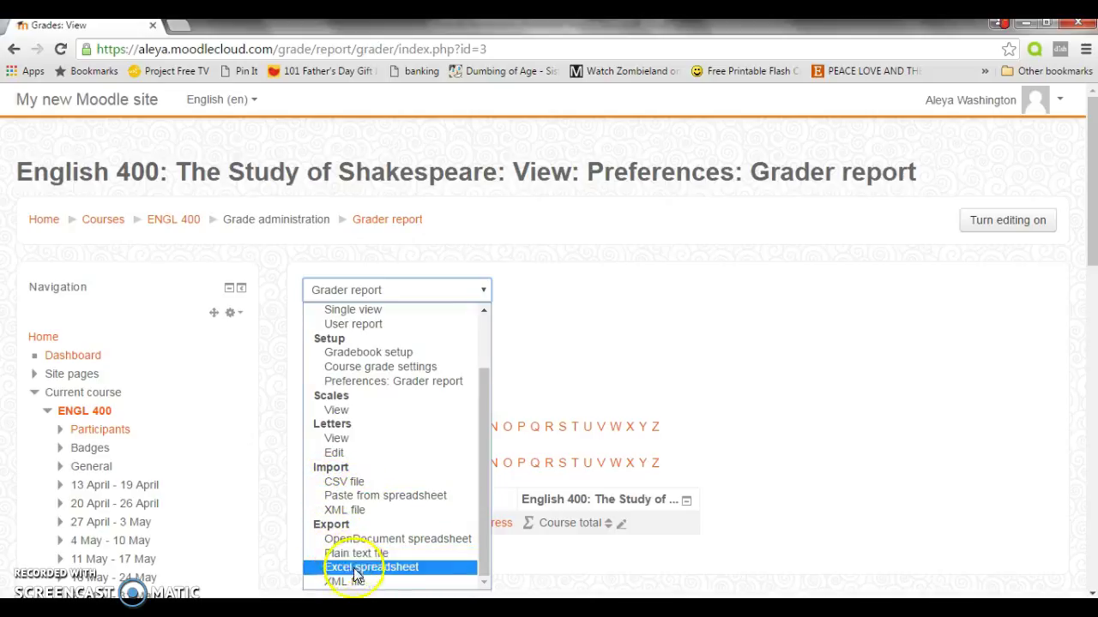
{"action": "left_click", "coordinate": [485, 292]}
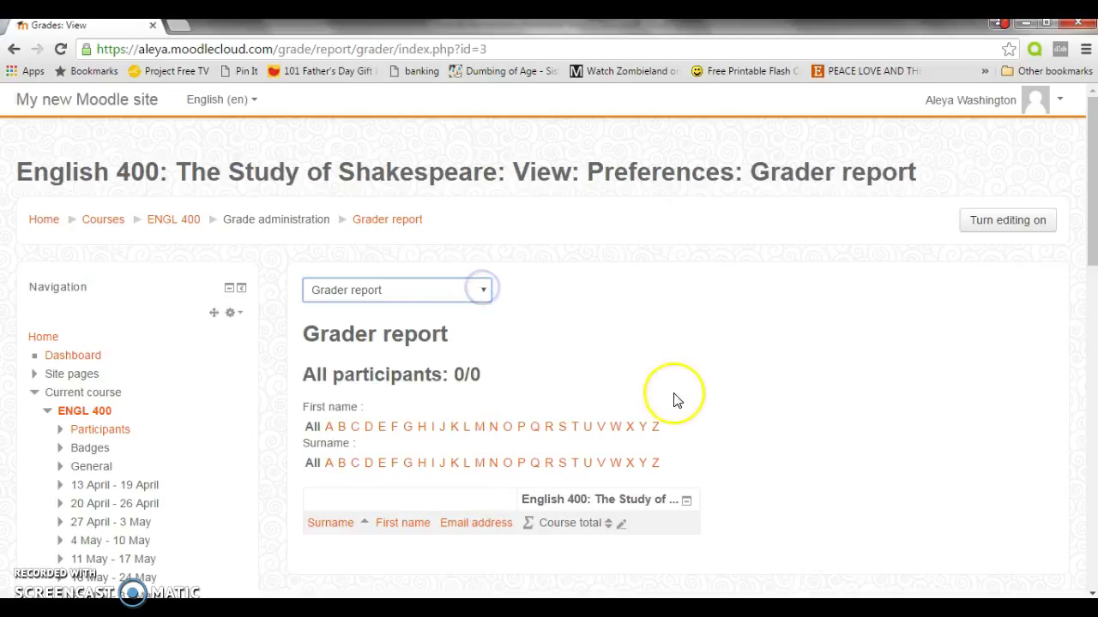
Examine the Grade administration options below the Grader report and return to the course page
{"action": "scroll", "coordinate": [676, 404], "scroll_direction": "down", "scroll_amount": 4}
{"action": "scroll", "coordinate": [629, 317], "scroll_direction": "down", "scroll_amount": 3}
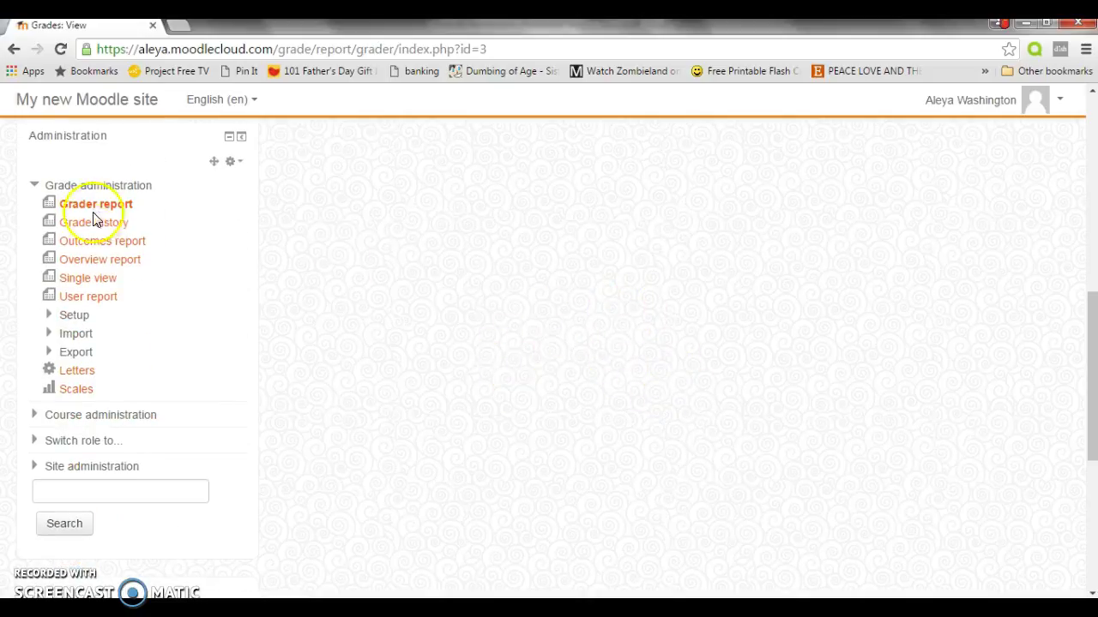
{"action": "scroll", "coordinate": [401, 279], "scroll_direction": "up", "scroll_amount": 7}
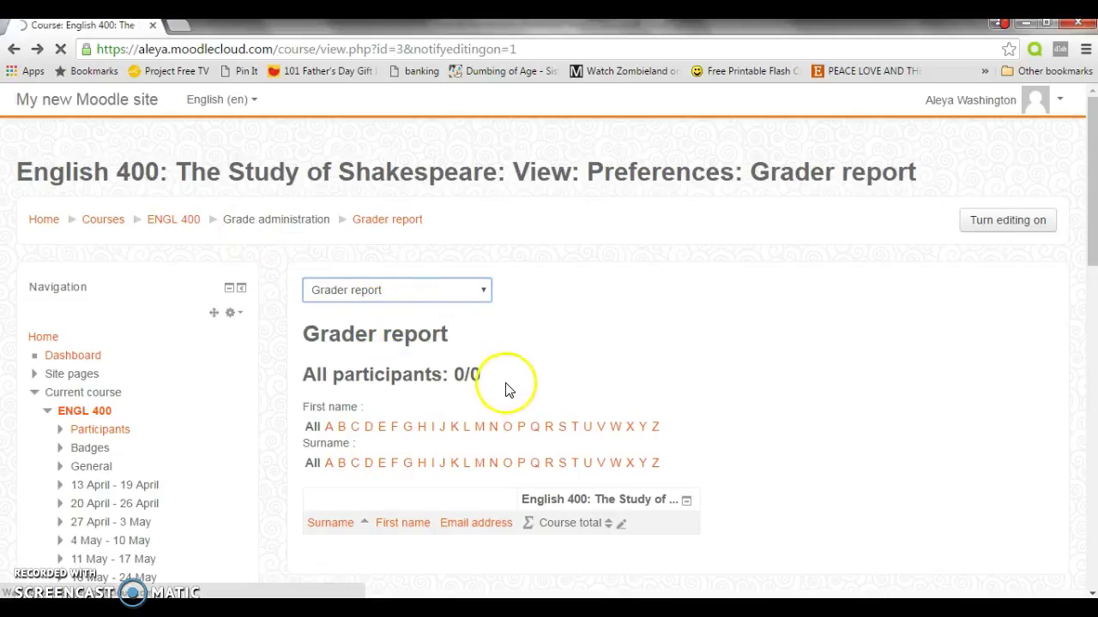
{"action": "scroll", "coordinate": [558, 415], "scroll_direction": "up", "scroll_amount": 3}
{"action": "scroll", "coordinate": [560, 420], "scroll_direction": "up", "scroll_amount": 5}
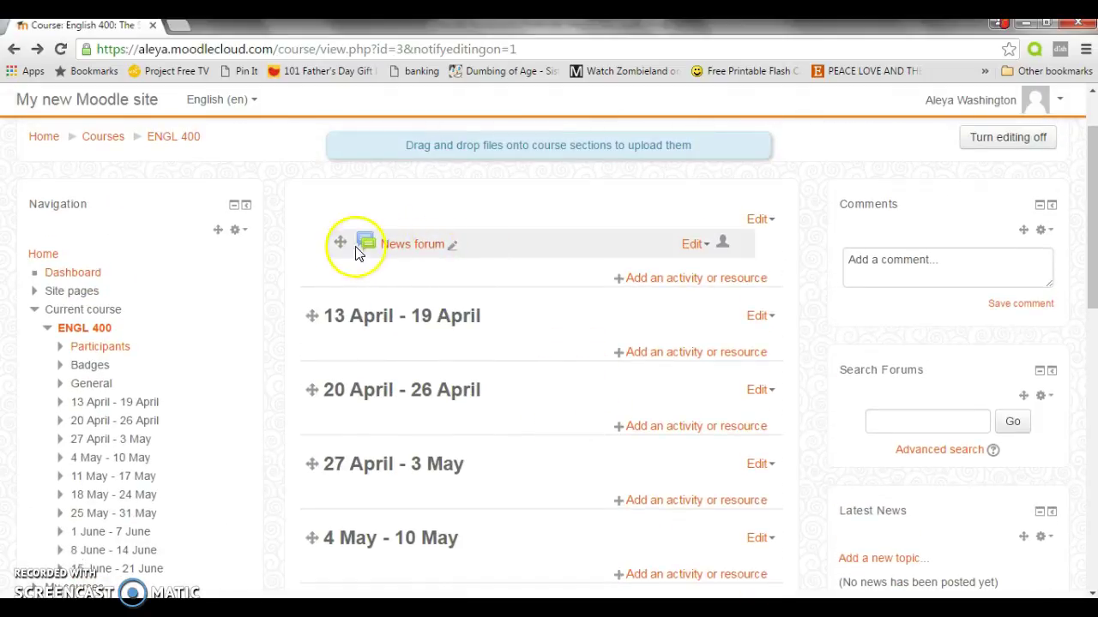
Open the course's Edit settings, look over the General and Description sections, and return to the course page without saving
{"action": "scroll", "coordinate": [206, 363], "scroll_direction": "up", "scroll_amount": 1}
{"action": "scroll", "coordinate": [211, 355], "scroll_direction": "down", "scroll_amount": 5}
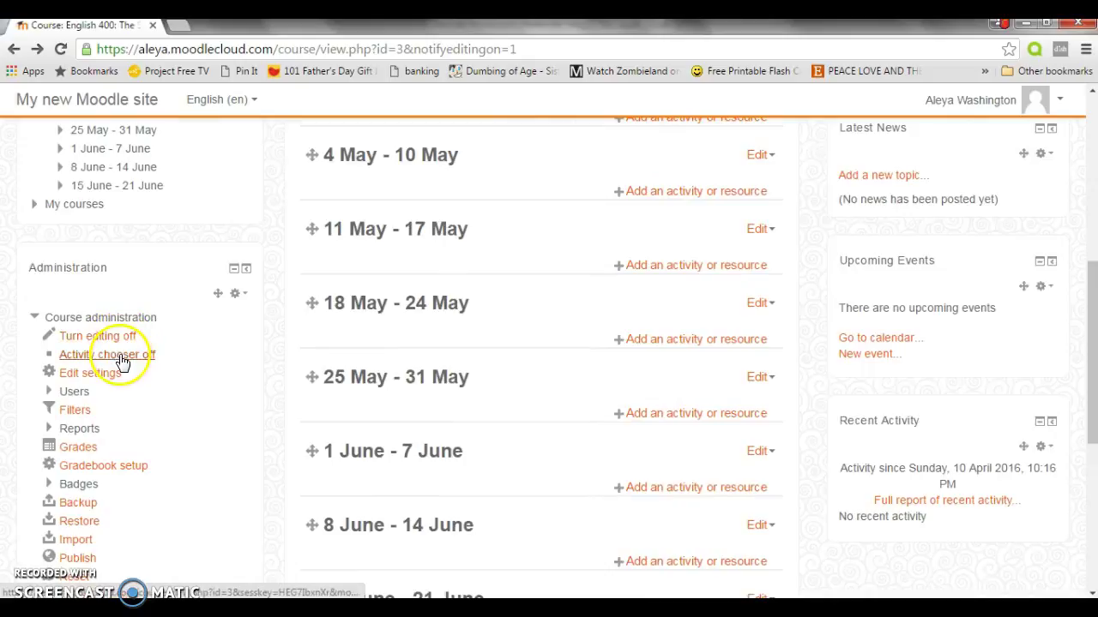
{"action": "scroll", "coordinate": [126, 360], "scroll_direction": "down", "scroll_amount": 1}
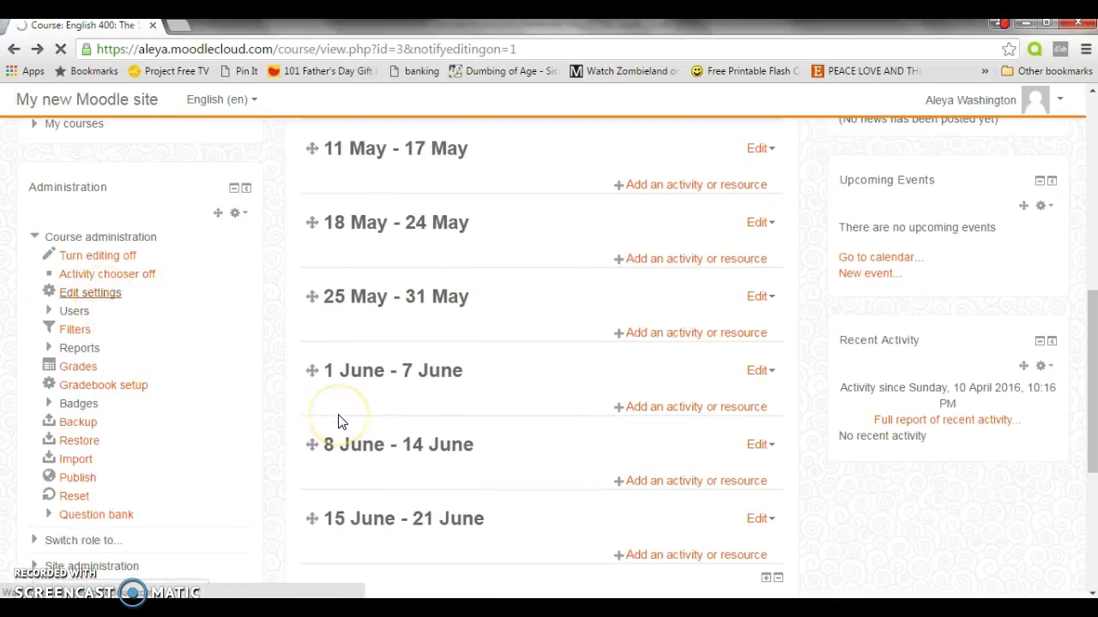
{"action": "scroll", "coordinate": [338, 420], "scroll_direction": "down", "scroll_amount": 2}
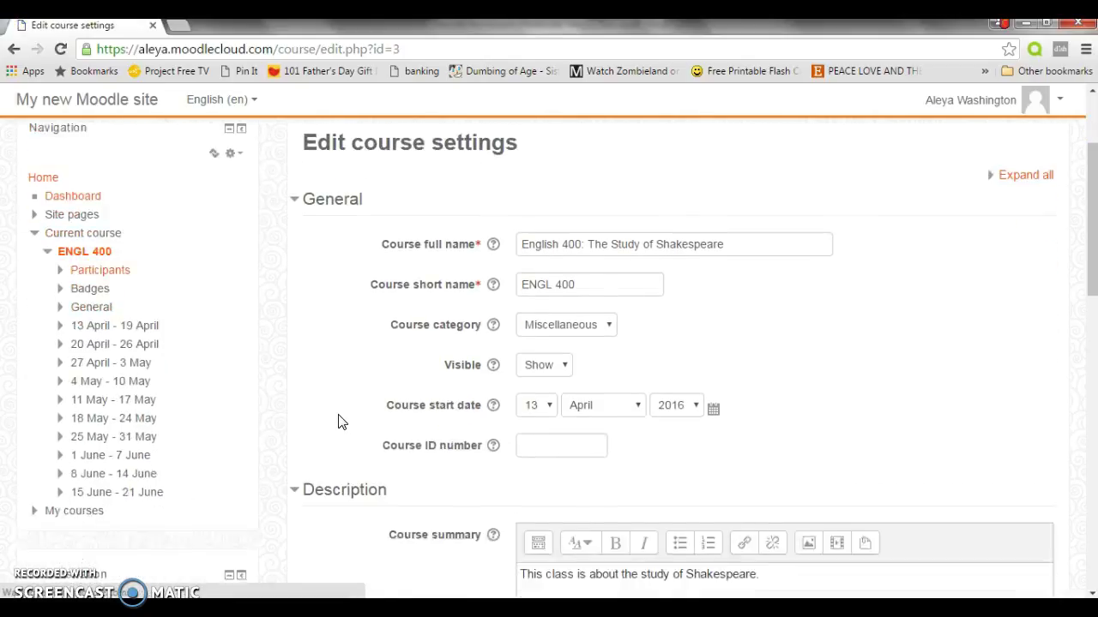
{"action": "scroll", "coordinate": [337, 420], "scroll_direction": "down", "scroll_amount": 1}
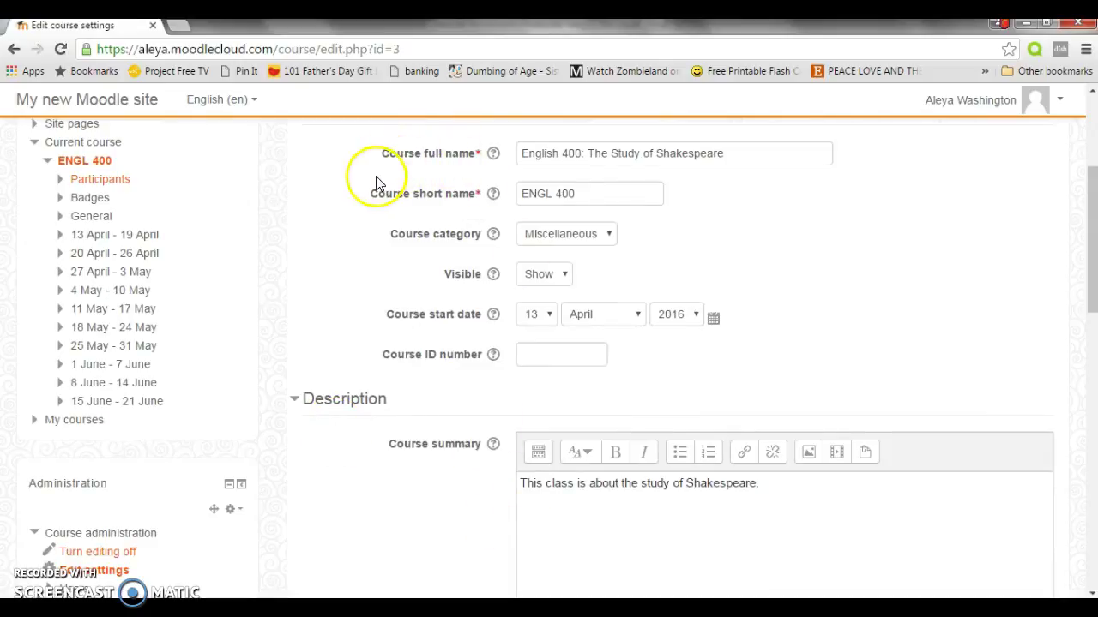
{"action": "scroll", "coordinate": [453, 319], "scroll_direction": "down", "scroll_amount": 2}
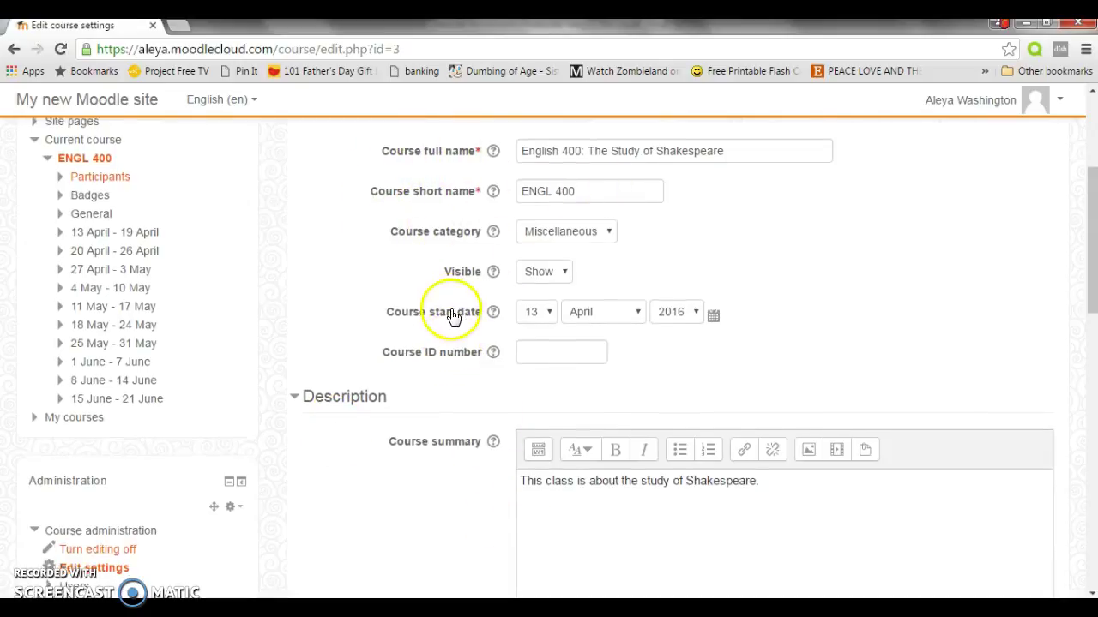
{"action": "scroll", "coordinate": [518, 417], "scroll_direction": "down", "scroll_amount": 5}
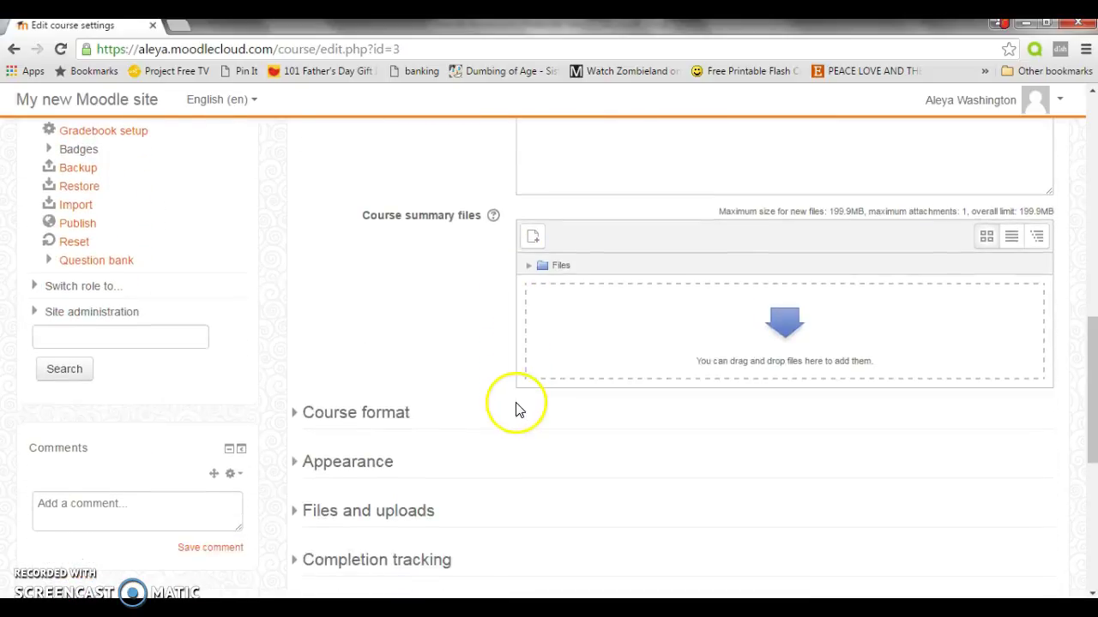
{"action": "scroll", "coordinate": [408, 402], "scroll_direction": "up", "scroll_amount": 5}
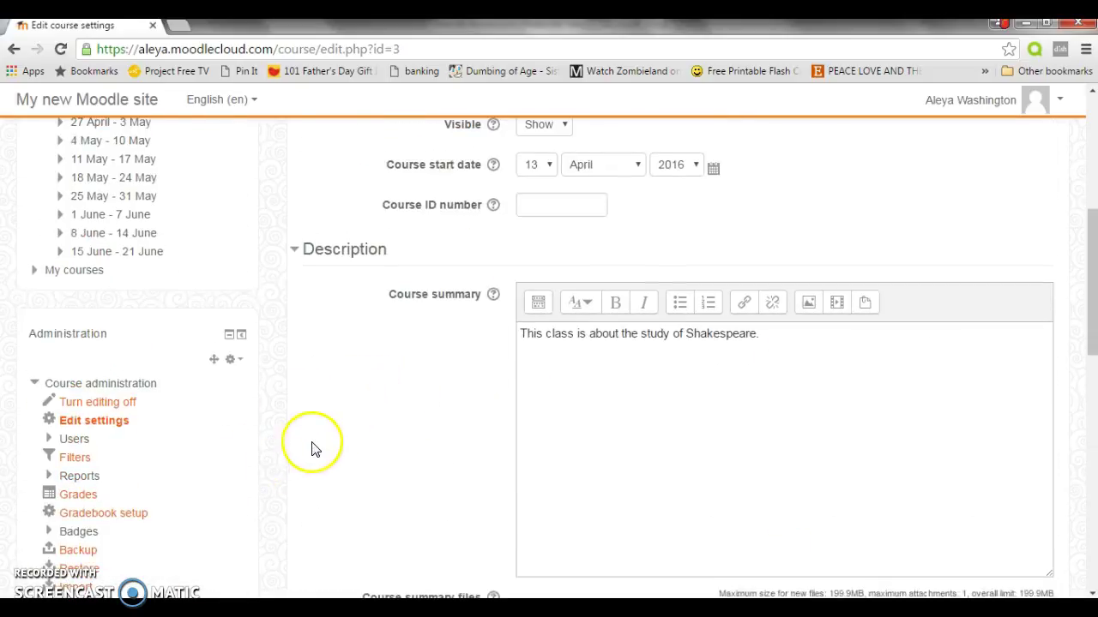
{"action": "scroll", "coordinate": [314, 441], "scroll_direction": "up", "scroll_amount": 3}
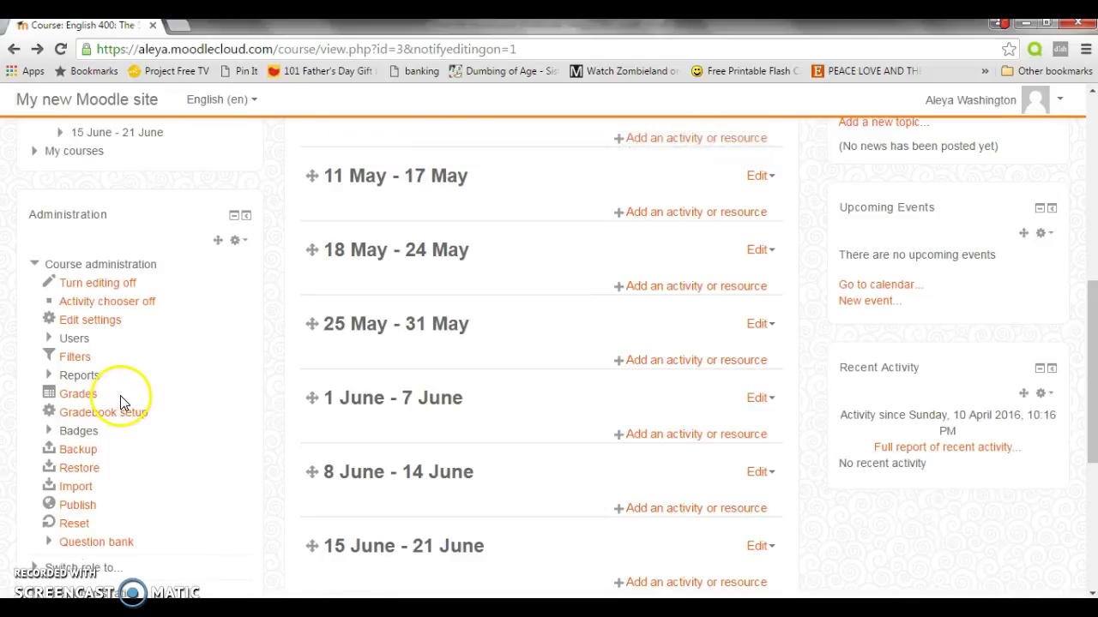
Turn the activity chooser off and look through the resource and activity types offered for the 4 May - 10 May section
{"action": "scroll", "coordinate": [38, 562], "scroll_direction": "up", "scroll_amount": 1}
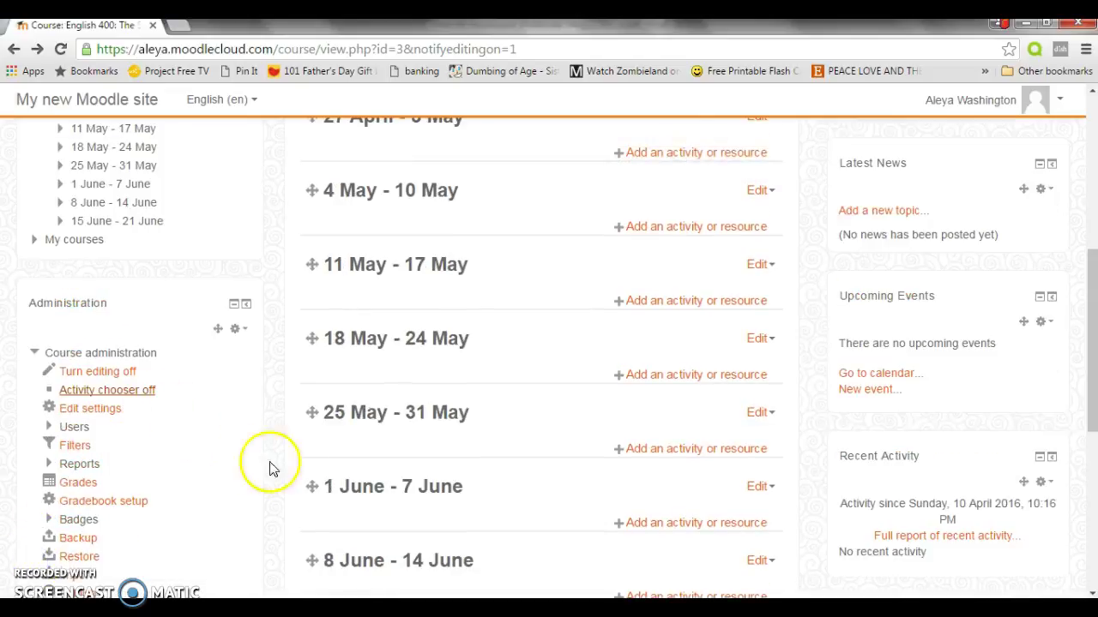
{"action": "left_click", "coordinate": [139, 398]}
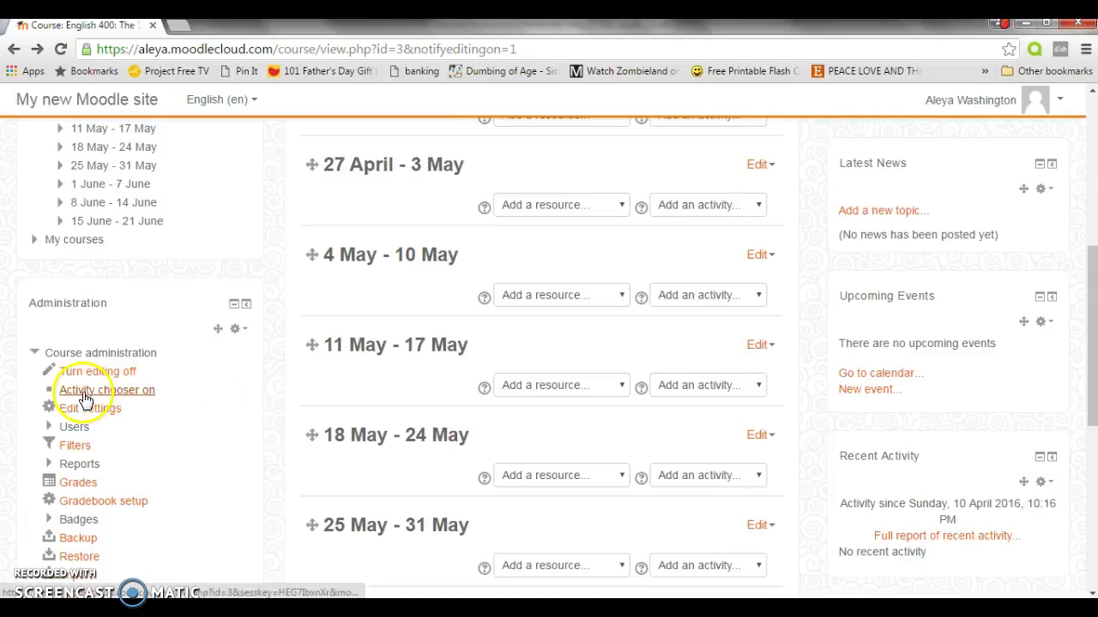
{"action": "left_click", "coordinate": [623, 296]}
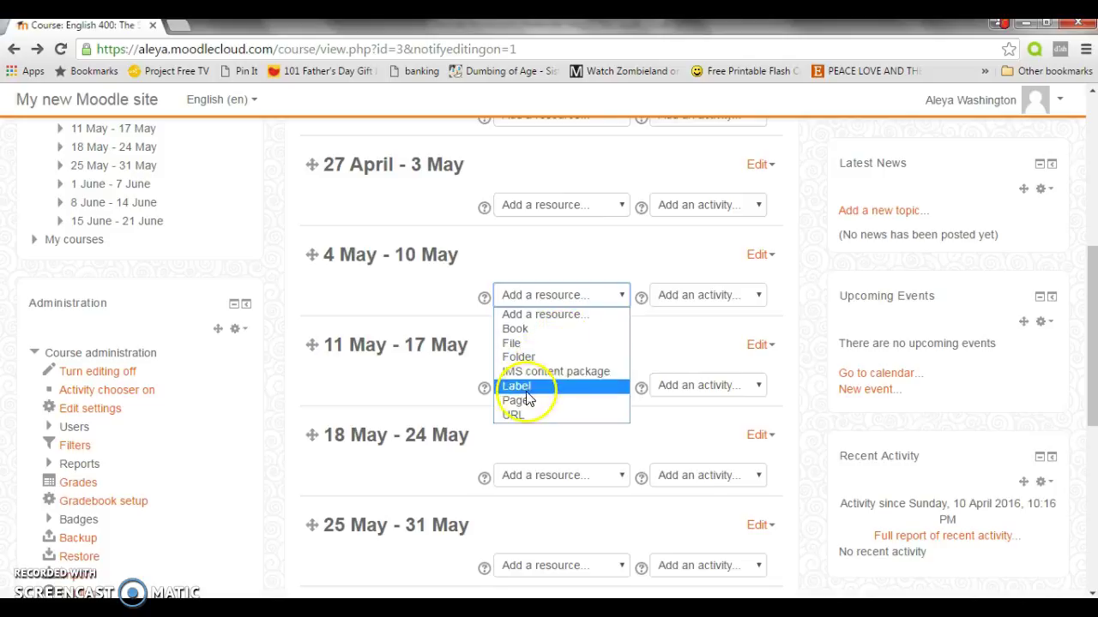
{"action": "left_click", "coordinate": [737, 295]}
{"action": "left_click", "coordinate": [740, 295]}
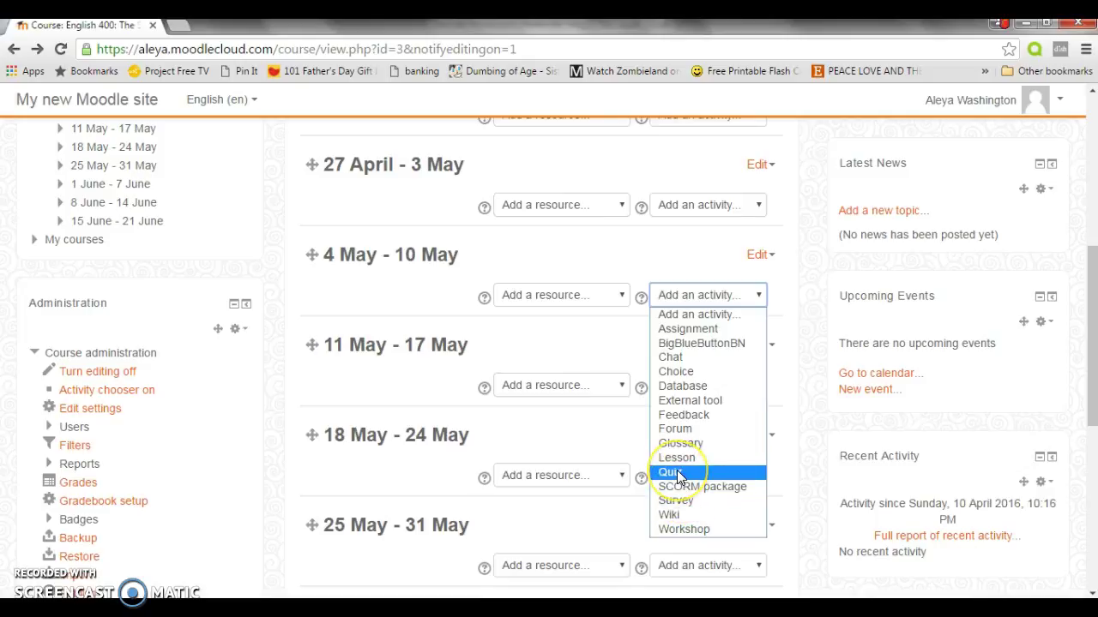
Start adding an Assignment to the 4 May - 10 May section and look over its settings form, including availability and submission types
{"action": "left_click", "coordinate": [687, 331]}
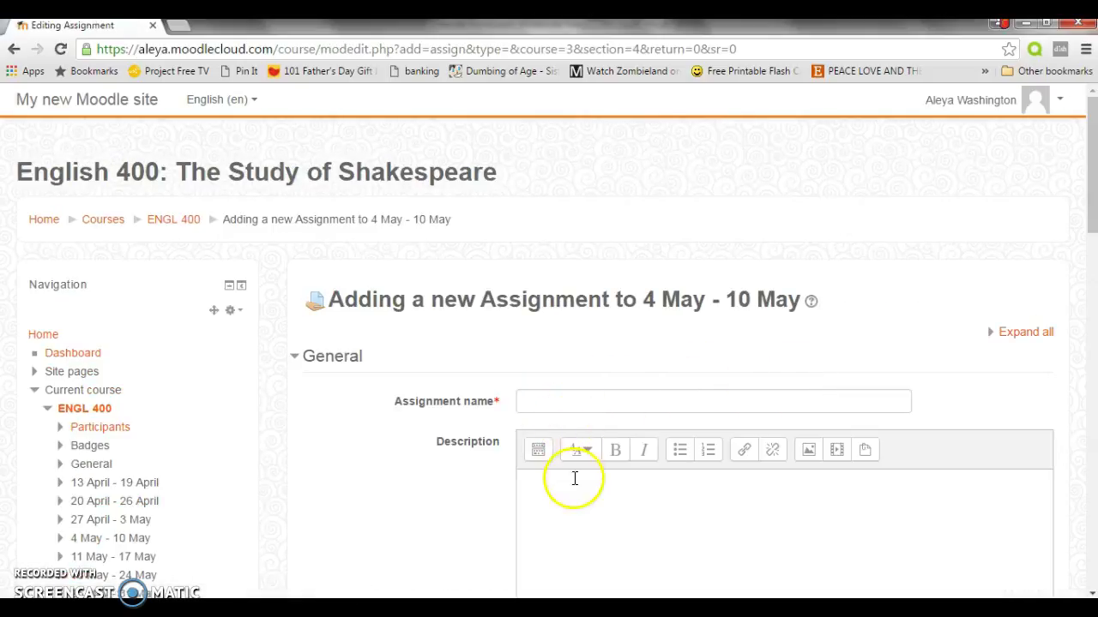
{"action": "scroll", "coordinate": [575, 476], "scroll_direction": "down", "scroll_amount": 3}
{"action": "scroll", "coordinate": [577, 464], "scroll_direction": "down", "scroll_amount": 3}
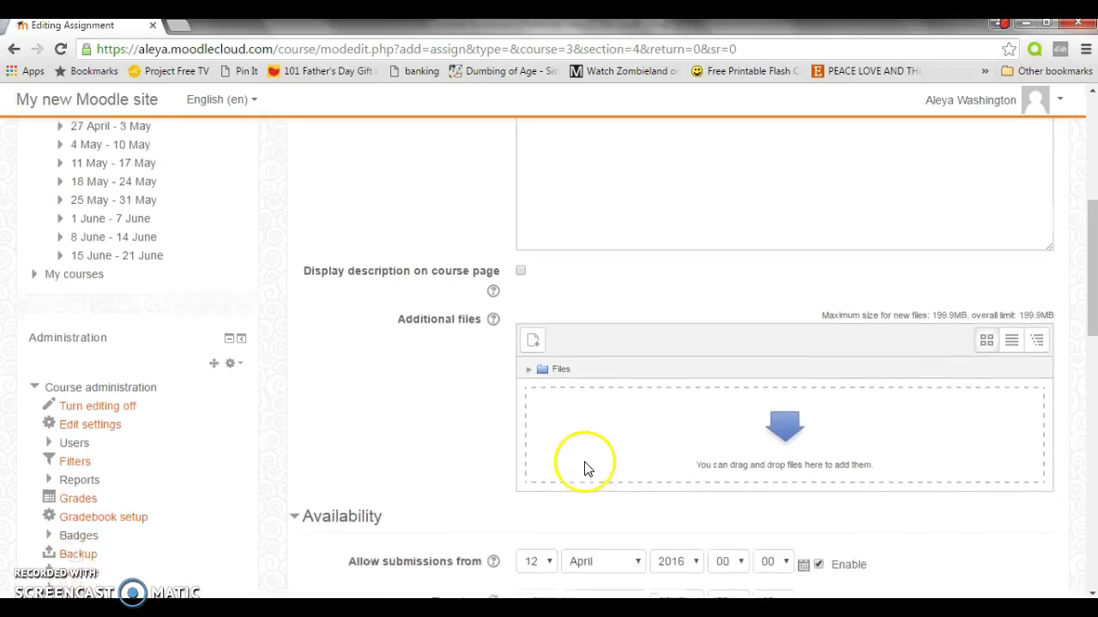
{"action": "scroll", "coordinate": [697, 367], "scroll_direction": "down", "scroll_amount": 2}
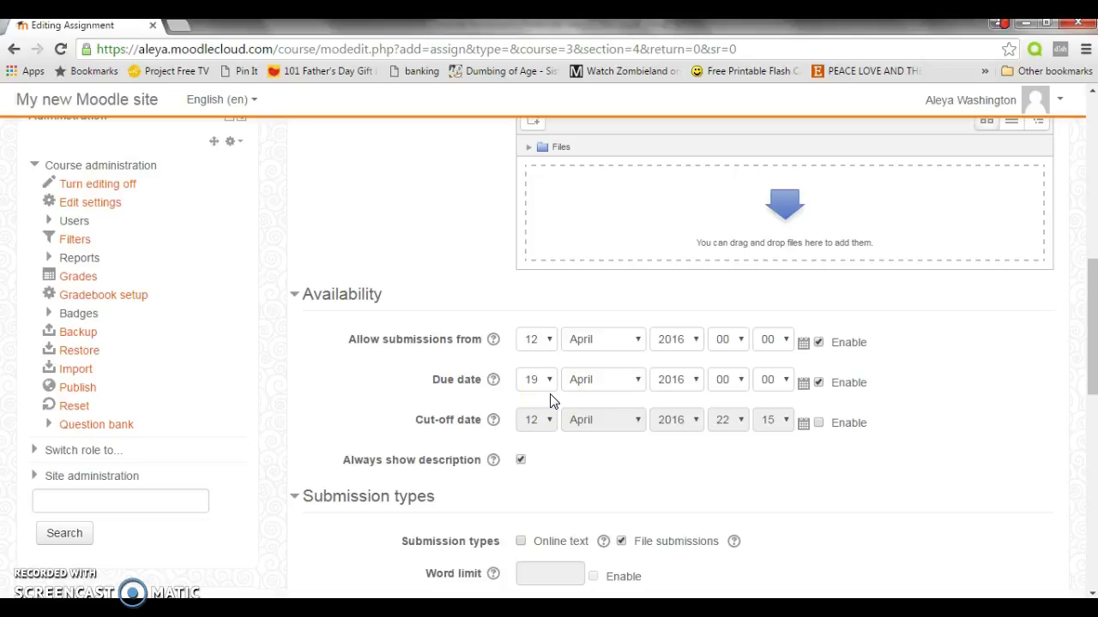
{"action": "scroll", "coordinate": [626, 460], "scroll_direction": "down", "scroll_amount": 6}
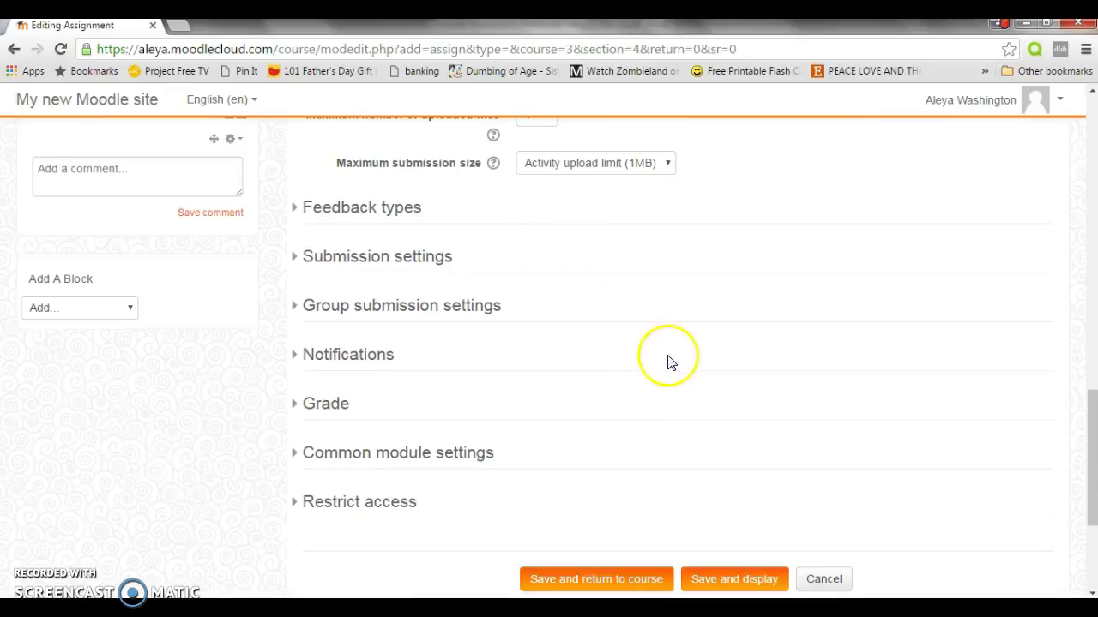
{"action": "scroll", "coordinate": [652, 369], "scroll_direction": "down", "scroll_amount": 1}
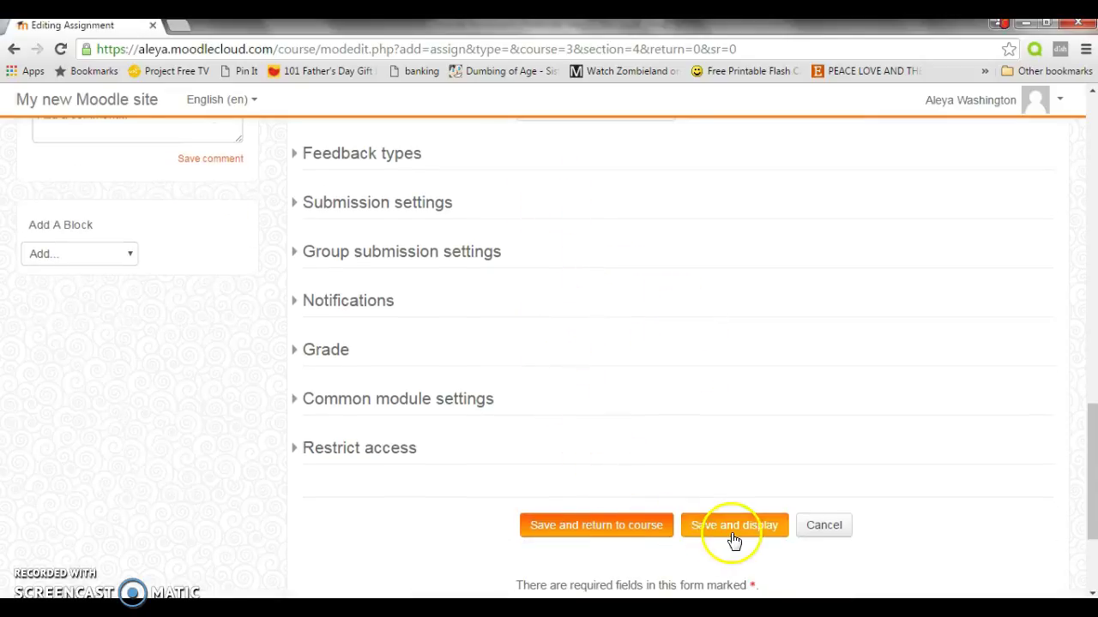
{"action": "scroll", "coordinate": [736, 538], "scroll_direction": "up", "scroll_amount": 15}
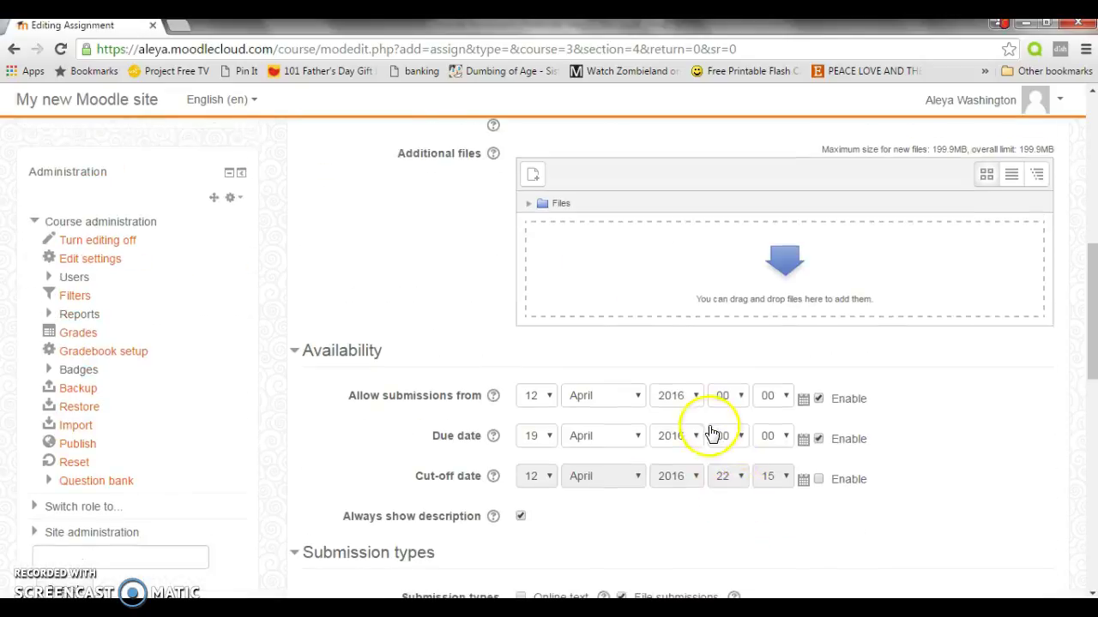